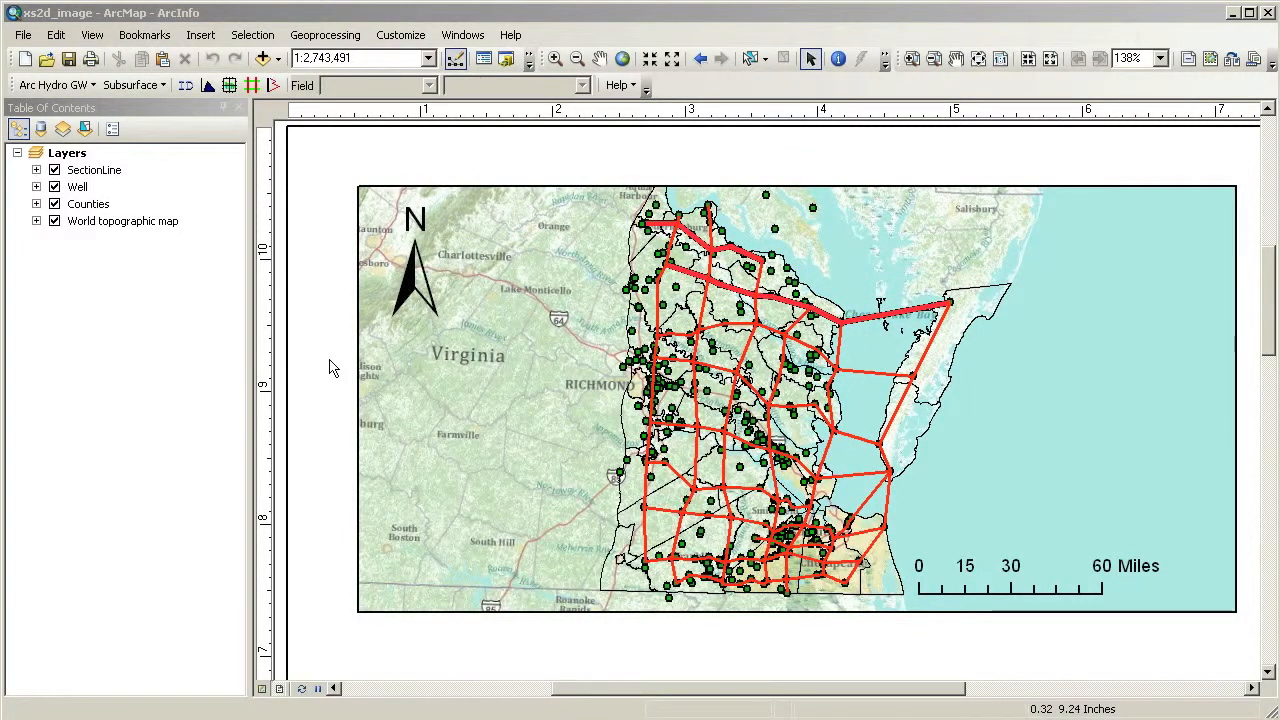
Zoom the map to the northern section lines and preview the AD-AD' and BD-BD' cross-section pictures in the images folder.
left_click(144, 35)
left_click(163, 126)
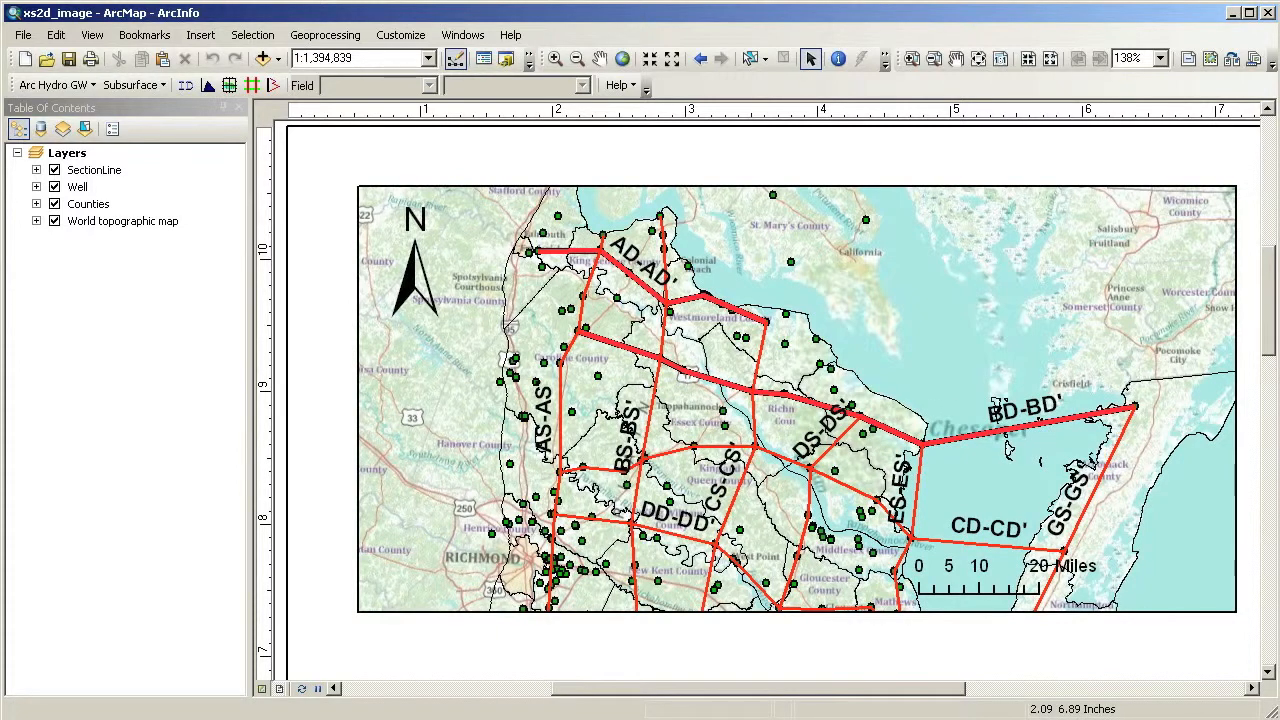
key("alt+Tab")
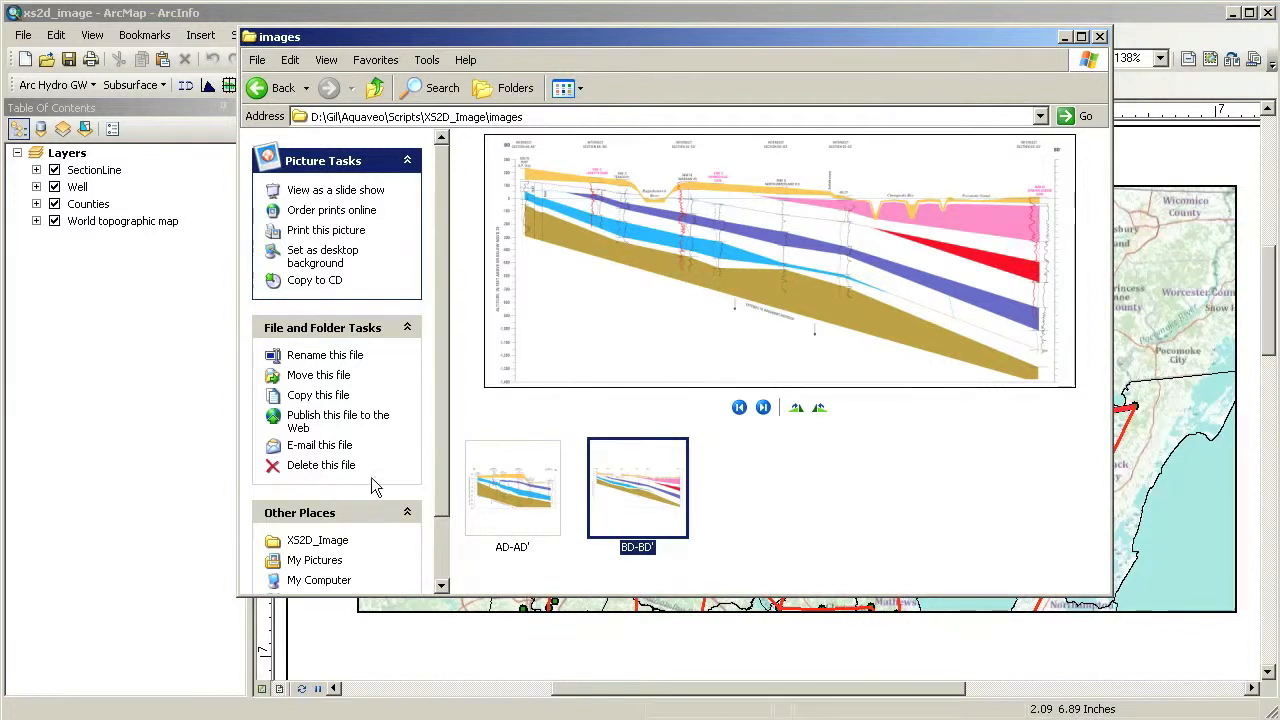
left_click(496, 484)
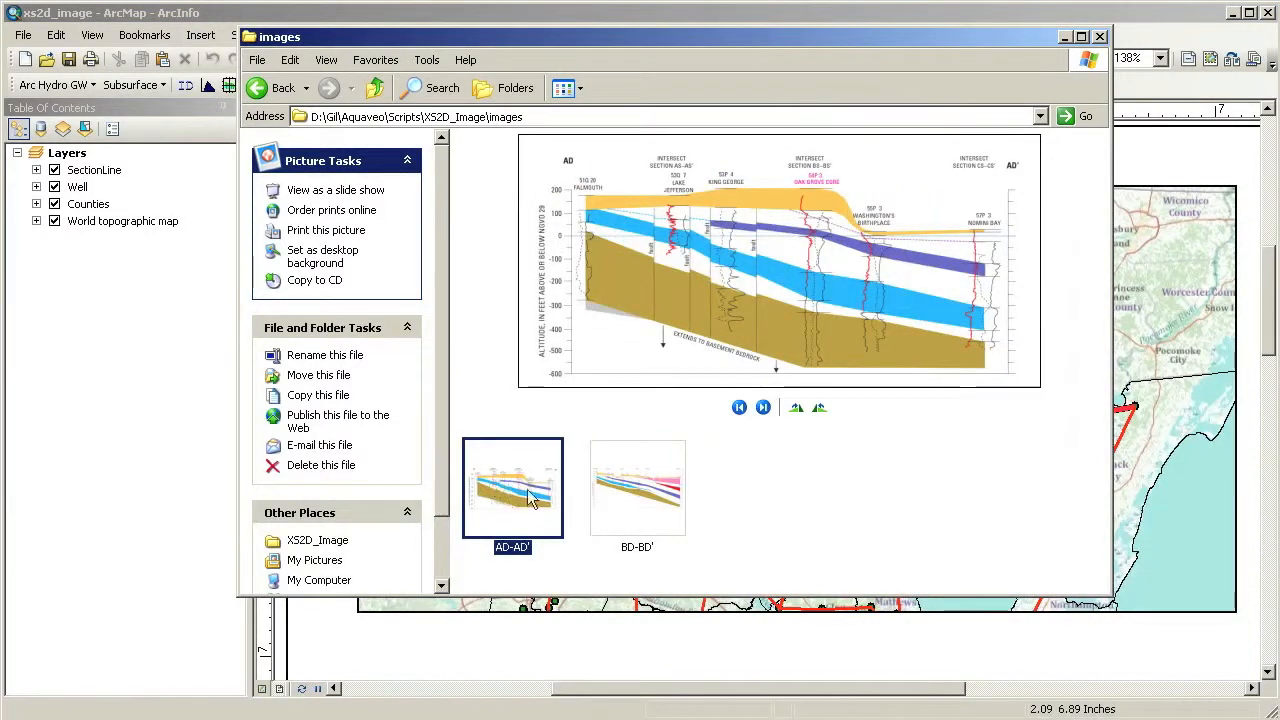
left_click(645, 505)
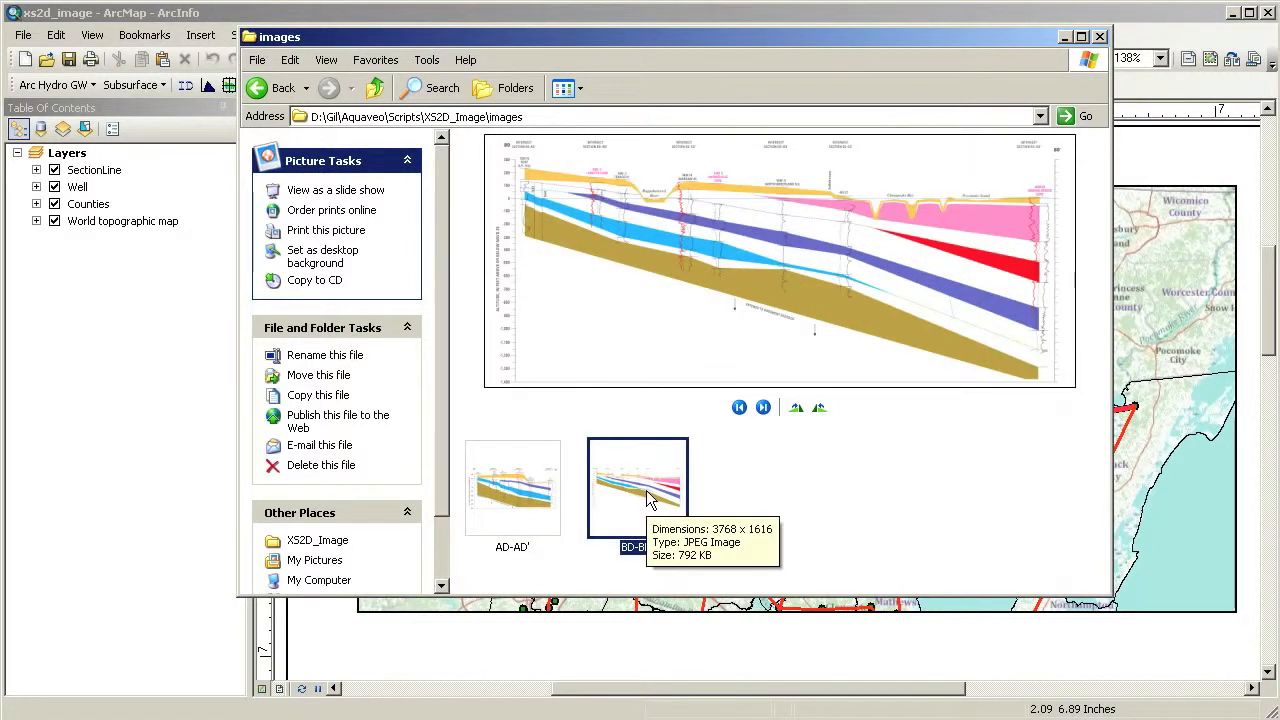
left_click(1099, 38)
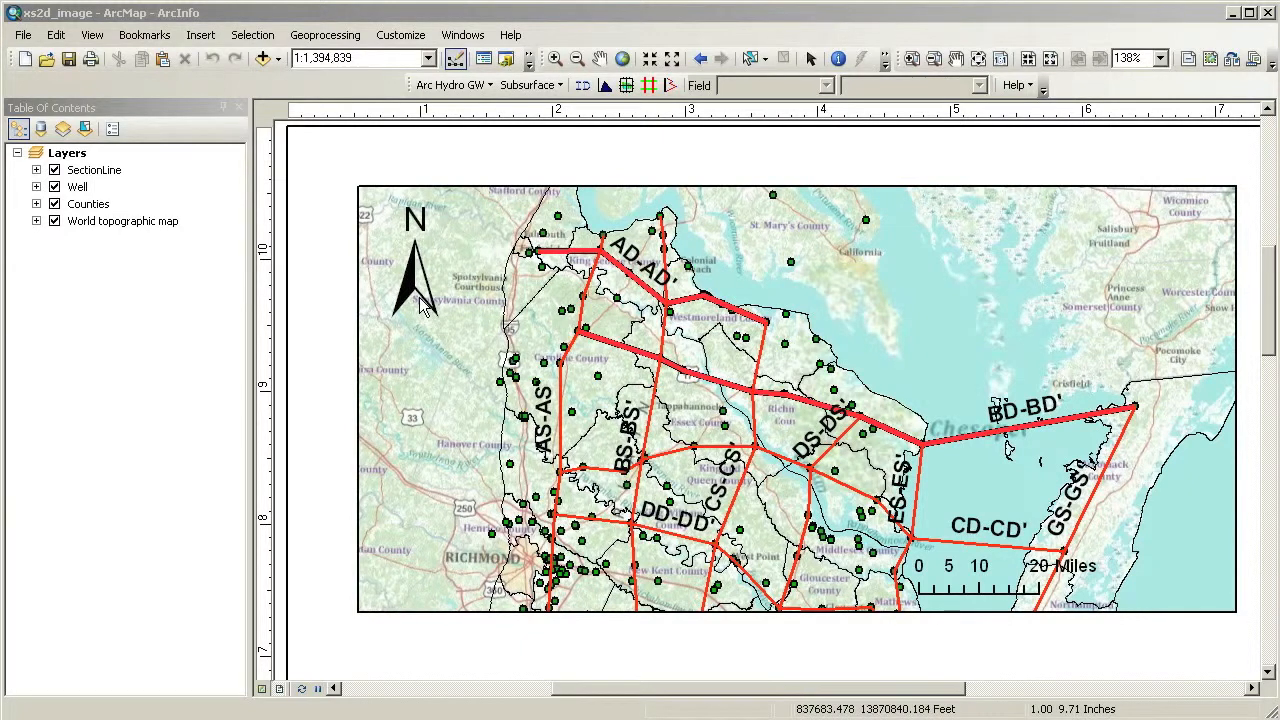
Start the Import XS2D Image Wizard for the BD-BD' section line on the map.
left_click(648, 88)
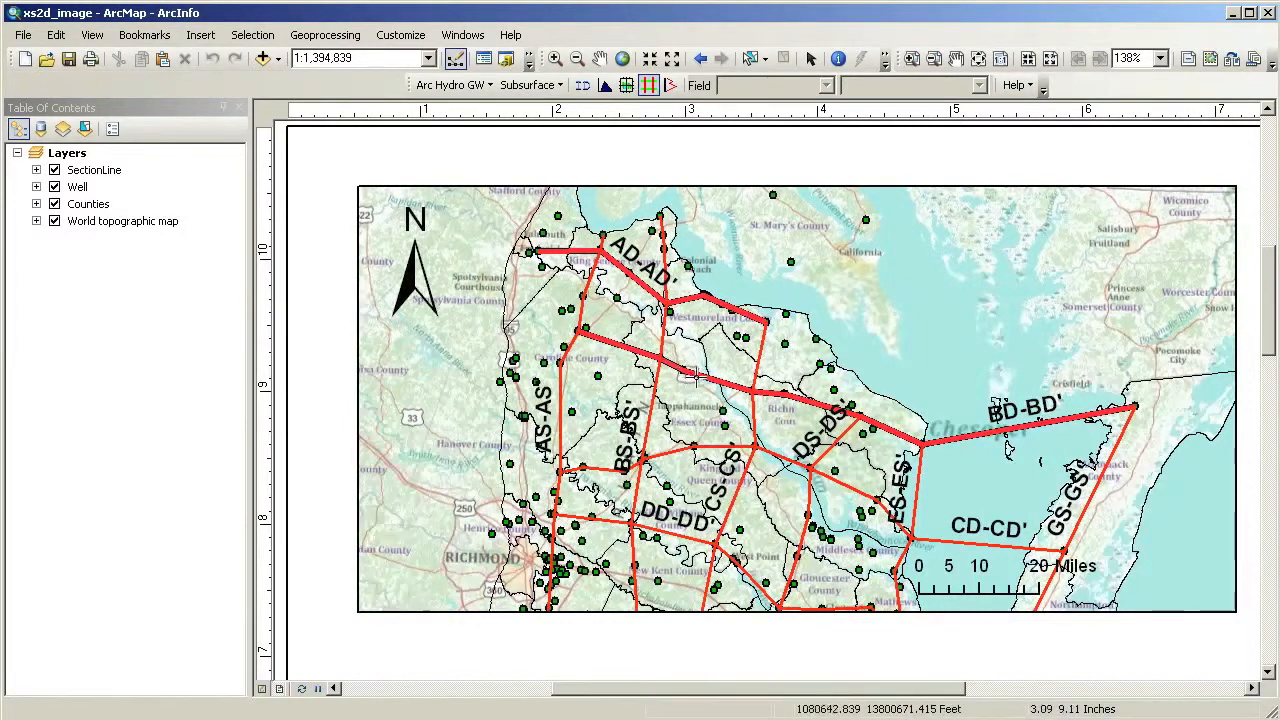
left_click(692, 374)
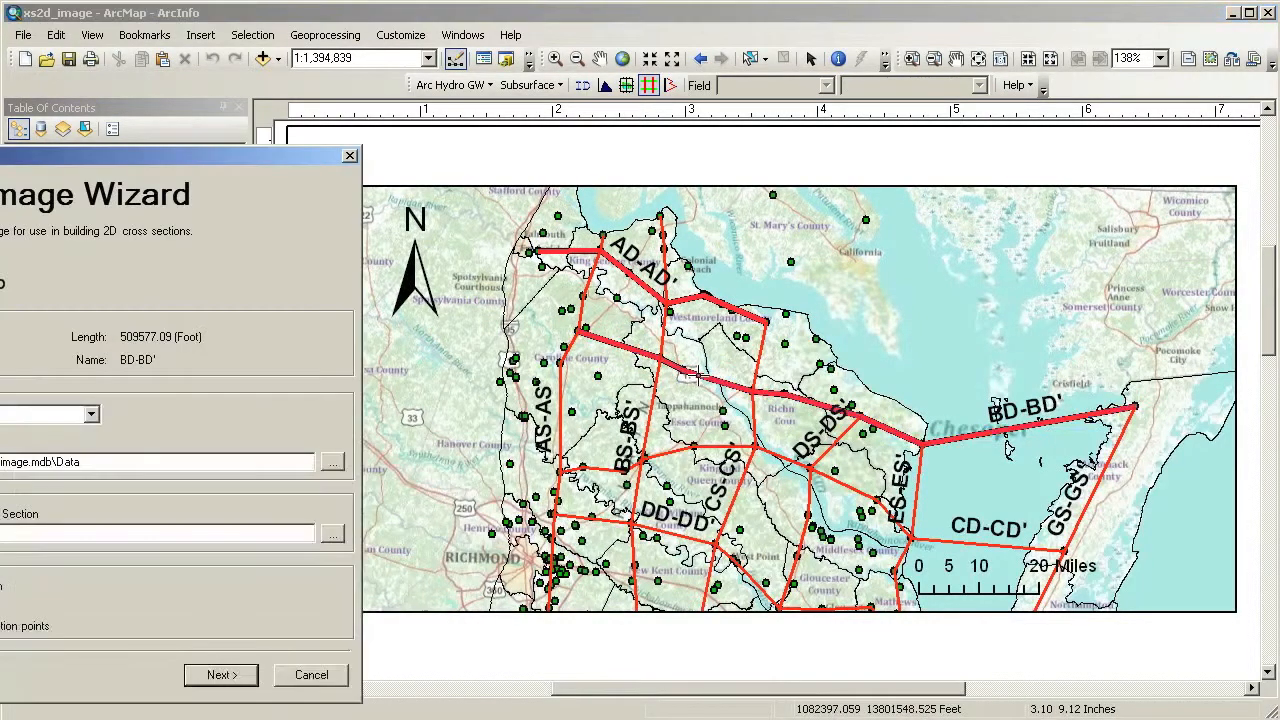
left_click_drag(236, 165, 713, 117)
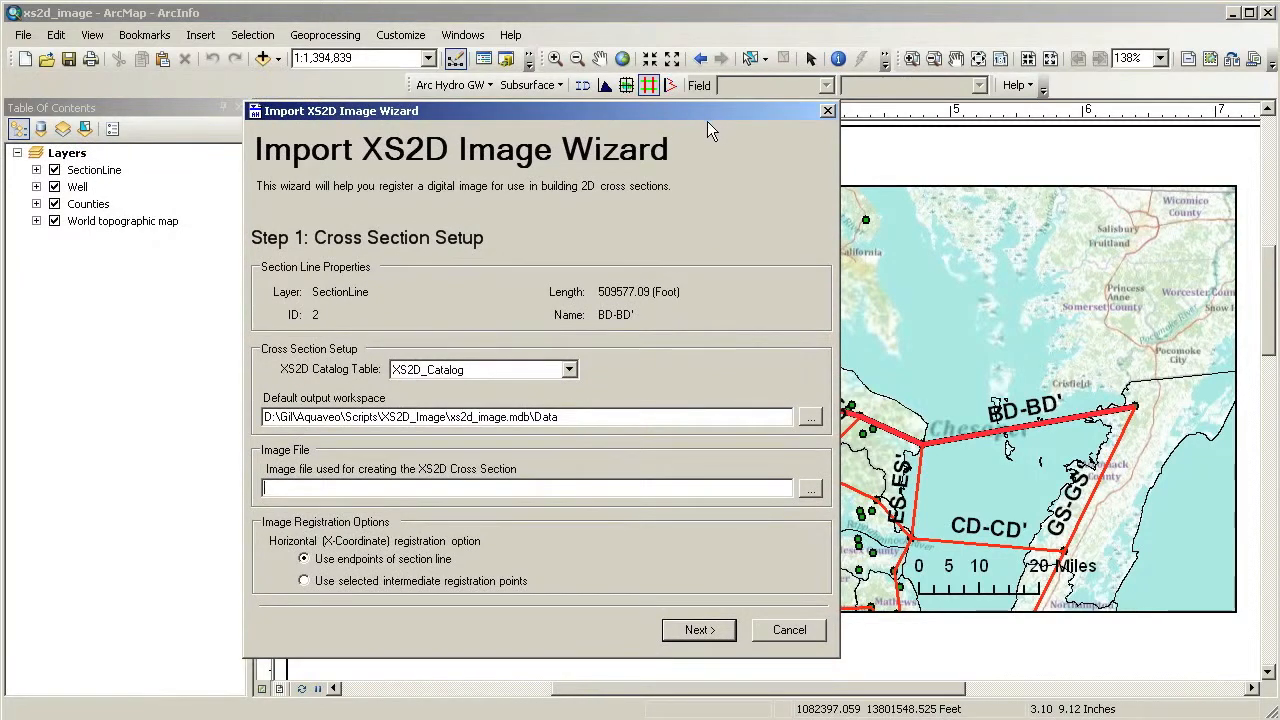
Load the BD-BD' image for the cross section and register it horizontally with the endpoints of the section line.
left_click(812, 487)
left_click(305, 279)
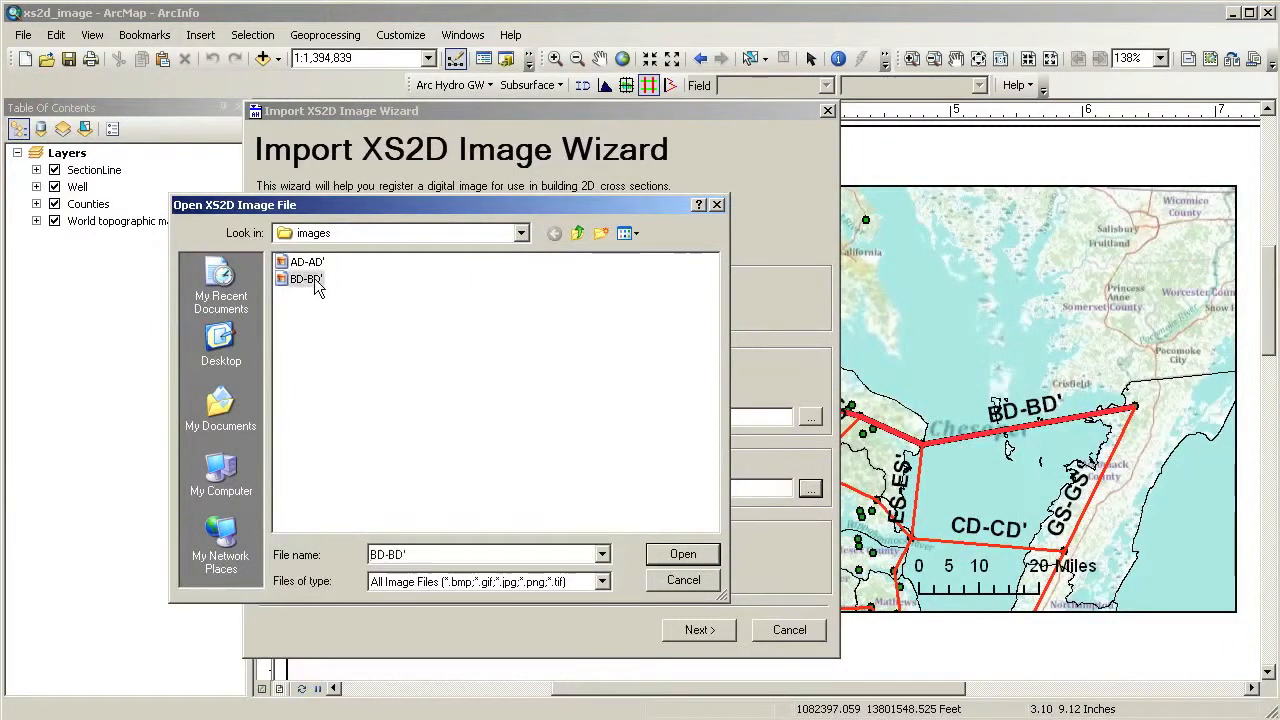
left_click(680, 556)
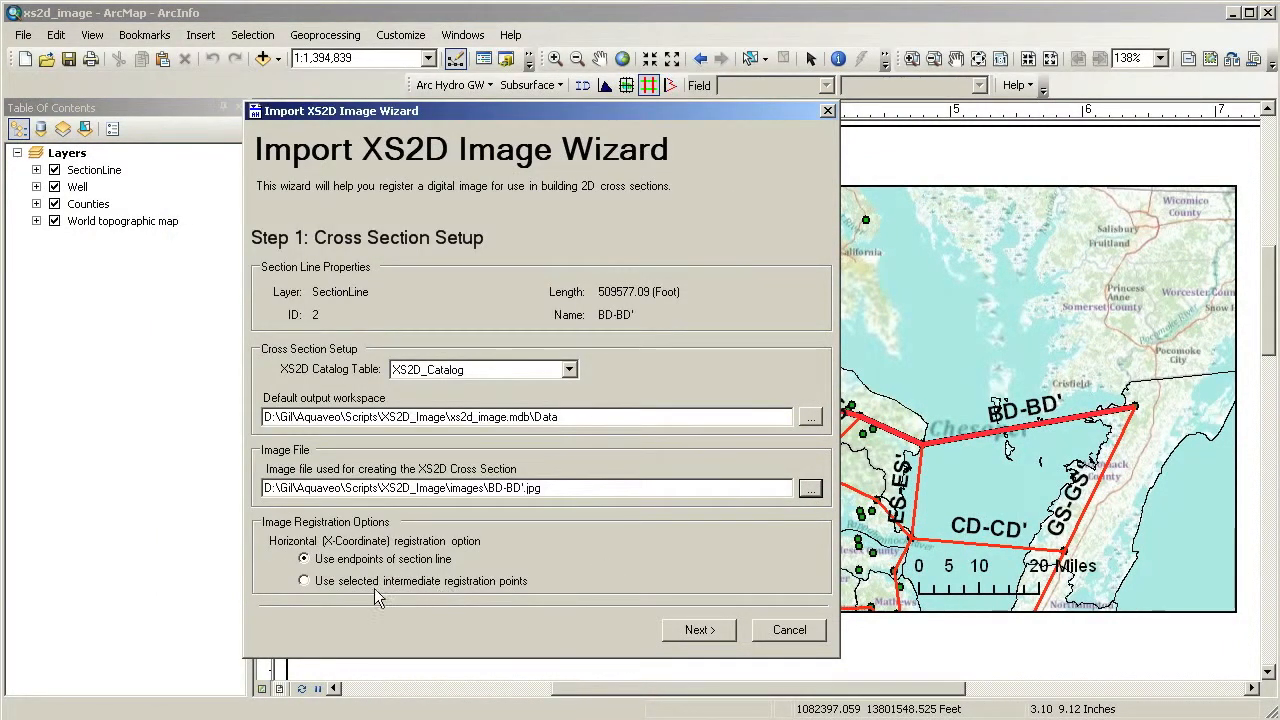
left_click(304, 582)
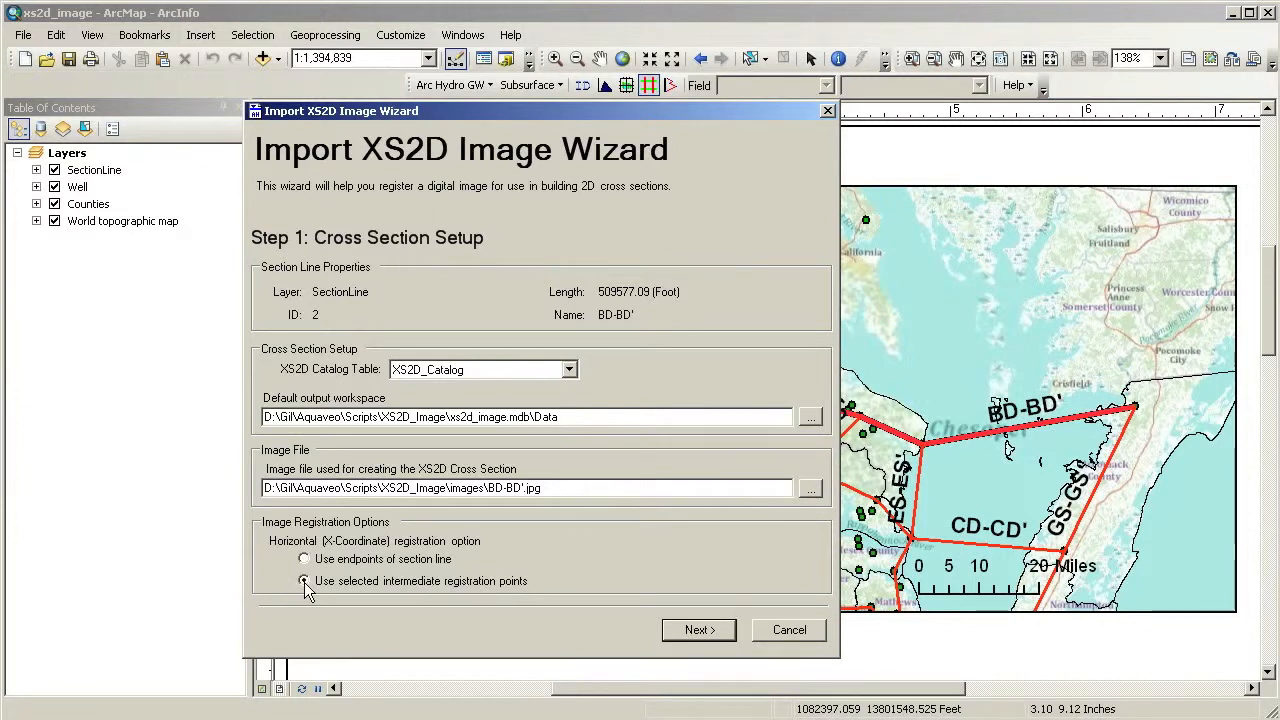
left_click(304, 560)
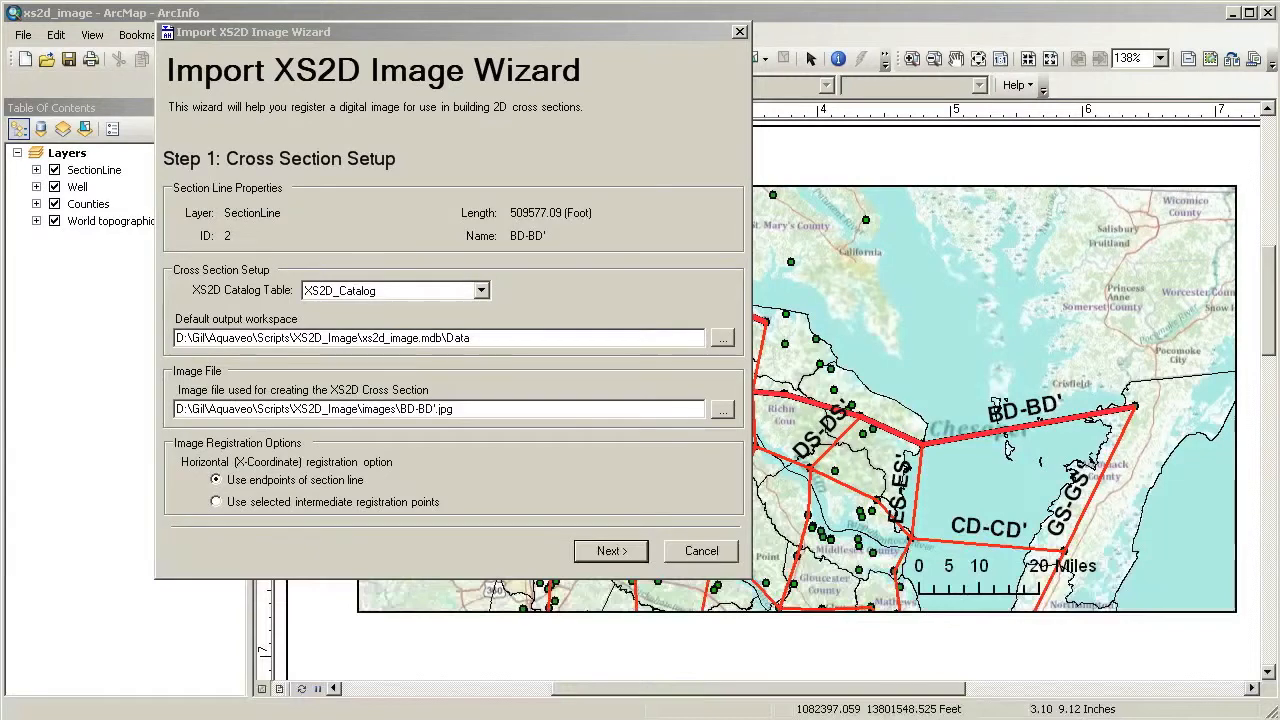
In the image registration step, align the XLeft and XRight lines with the two ends of the cross section.
left_click(609, 552)
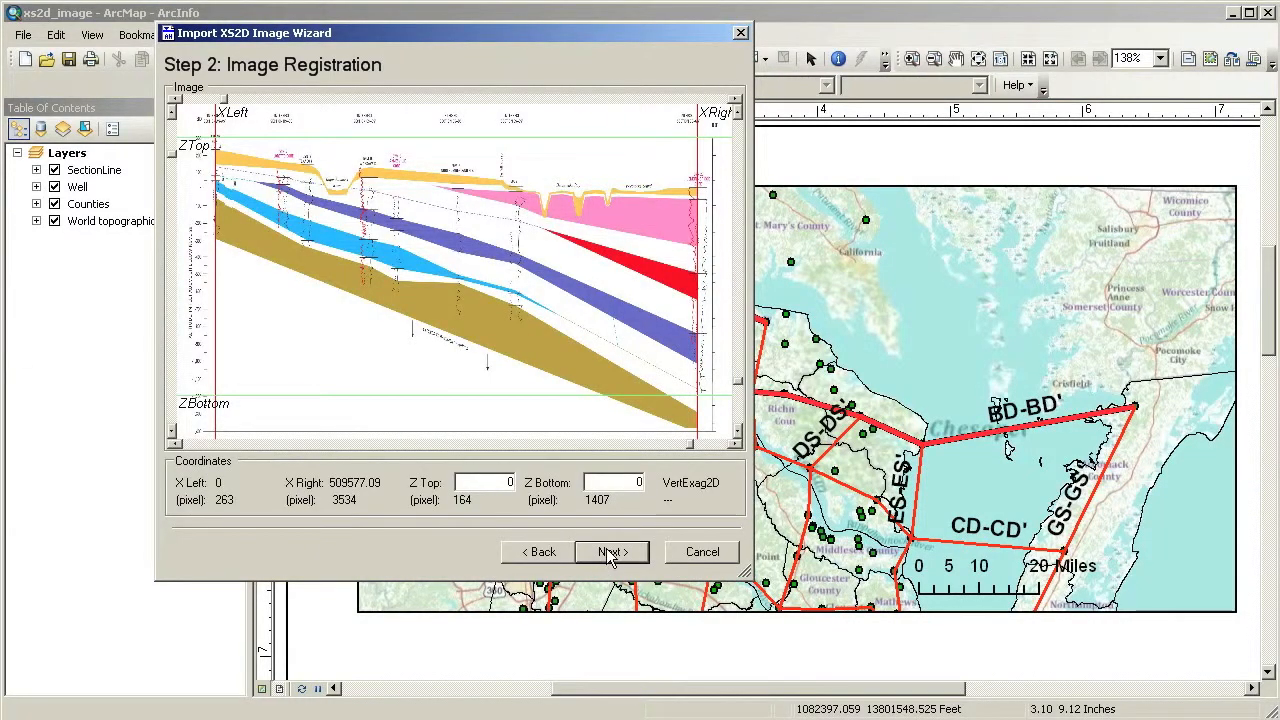
left_click_drag(745, 573, 1151, 712)
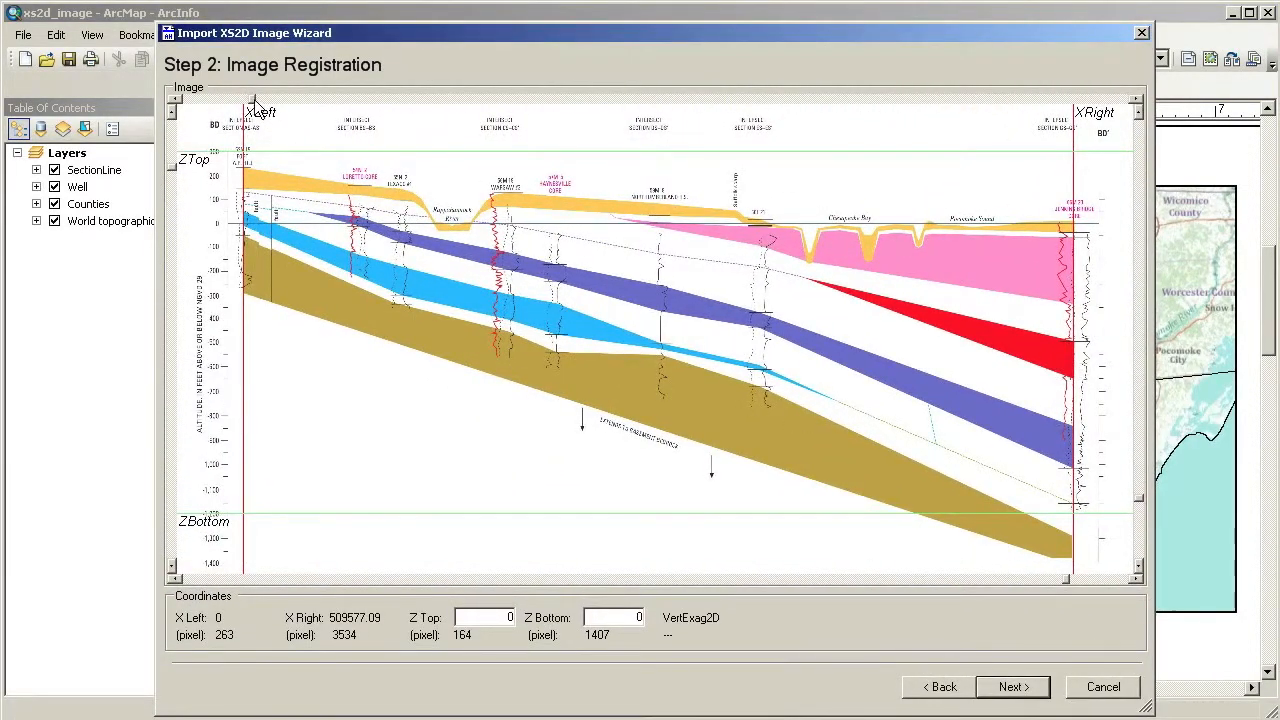
left_click_drag(253, 98, 247, 100)
left_click_drag(1064, 577, 1064, 578)
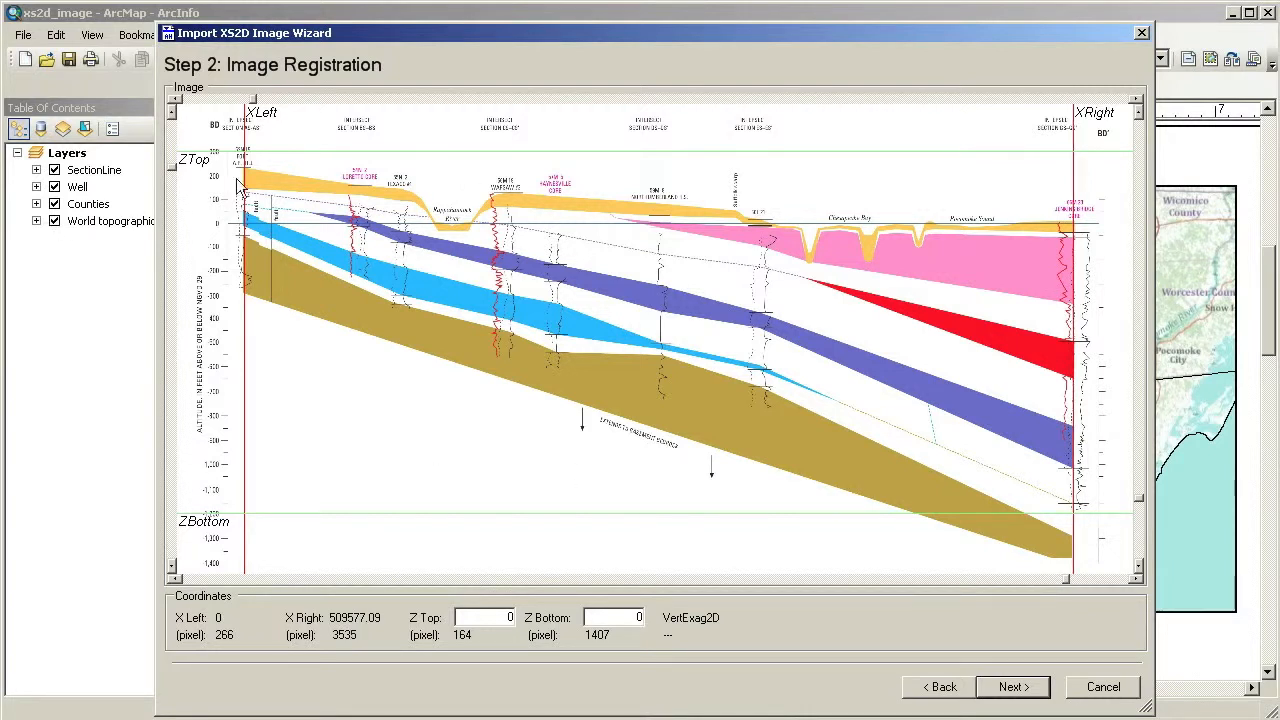
Align the ZTop and ZBottom lines with the image's elevation marks and enter their elevations, using 300 for Z Top.
left_click_drag(172, 175, 172, 174)
mouse_move(1136, 510)
left_mouse_down()
mouse_move(1131, 501)
mouse_move(1108, 543)
mouse_move(1106, 521)
left_mouse_up()
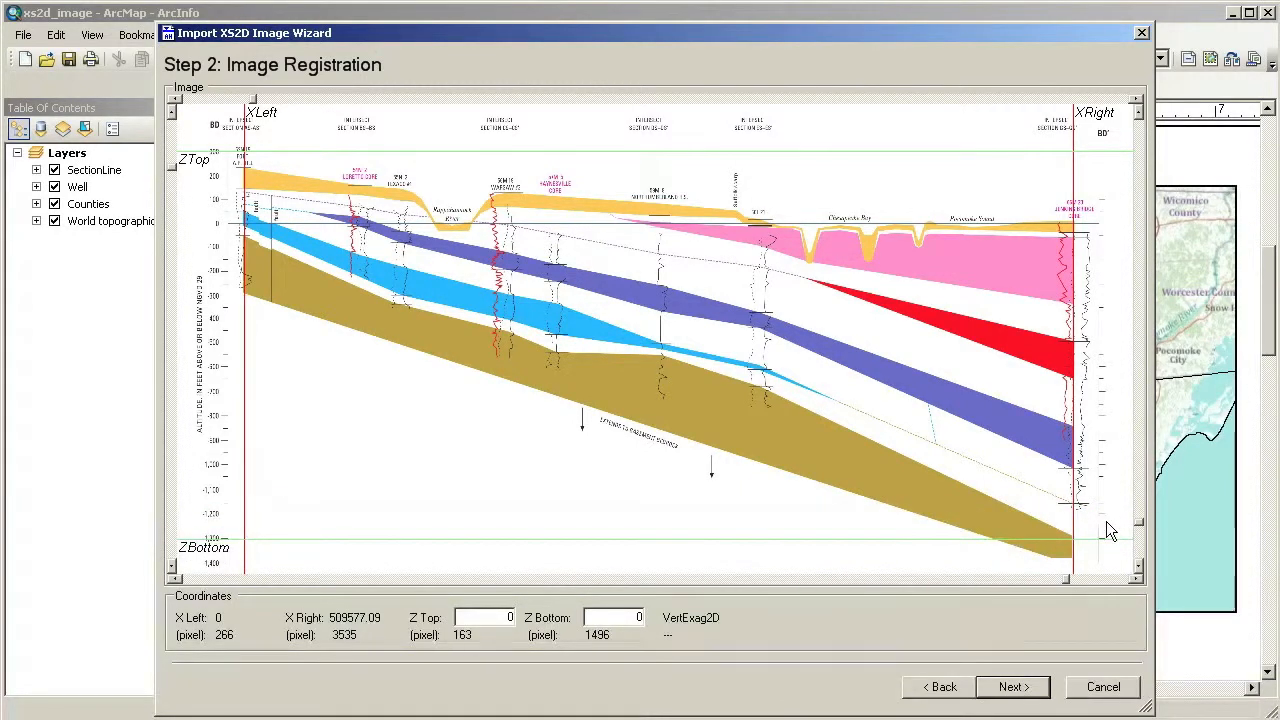
left_click_drag(1106, 521, 1106, 520)
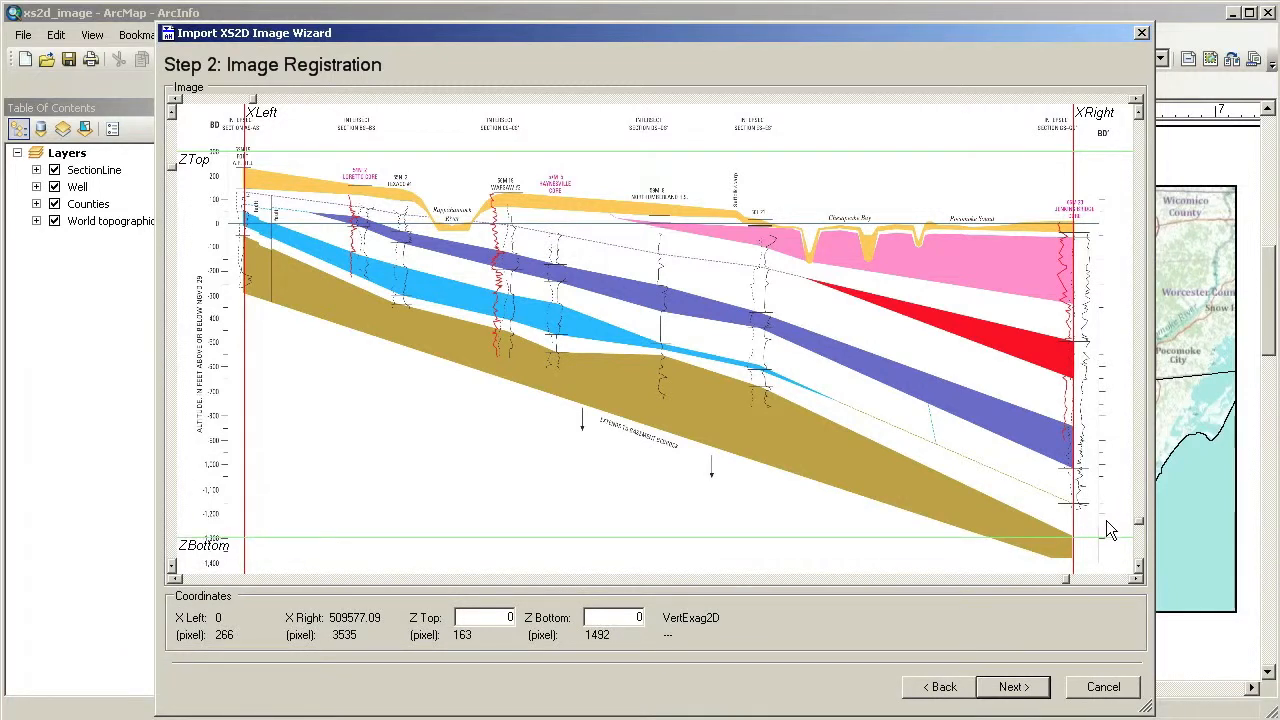
double_click(503, 618)
type("300-3000")
left_click(1012, 692)
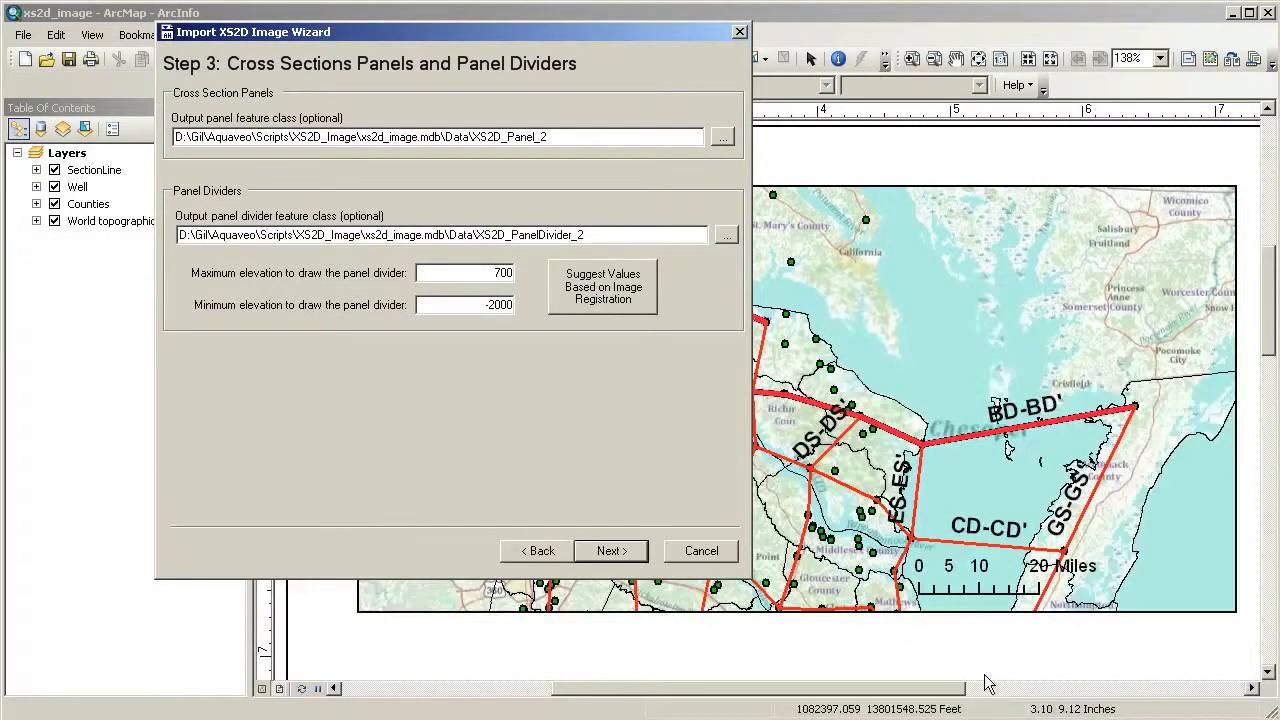
Finish the import with the default panel, divider and grid settings, and check the BD-BD'_xs2d.jpg layer by hiding and reshowing it.
left_click(620, 551)
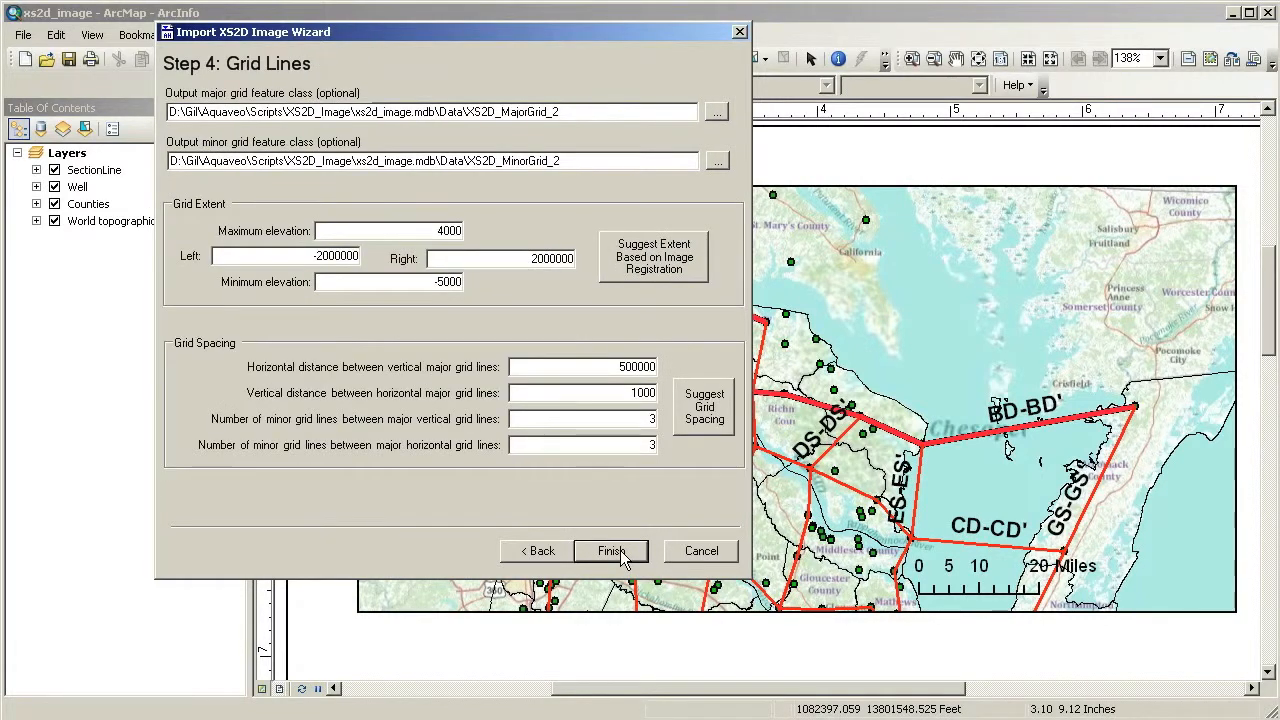
left_click(620, 550)
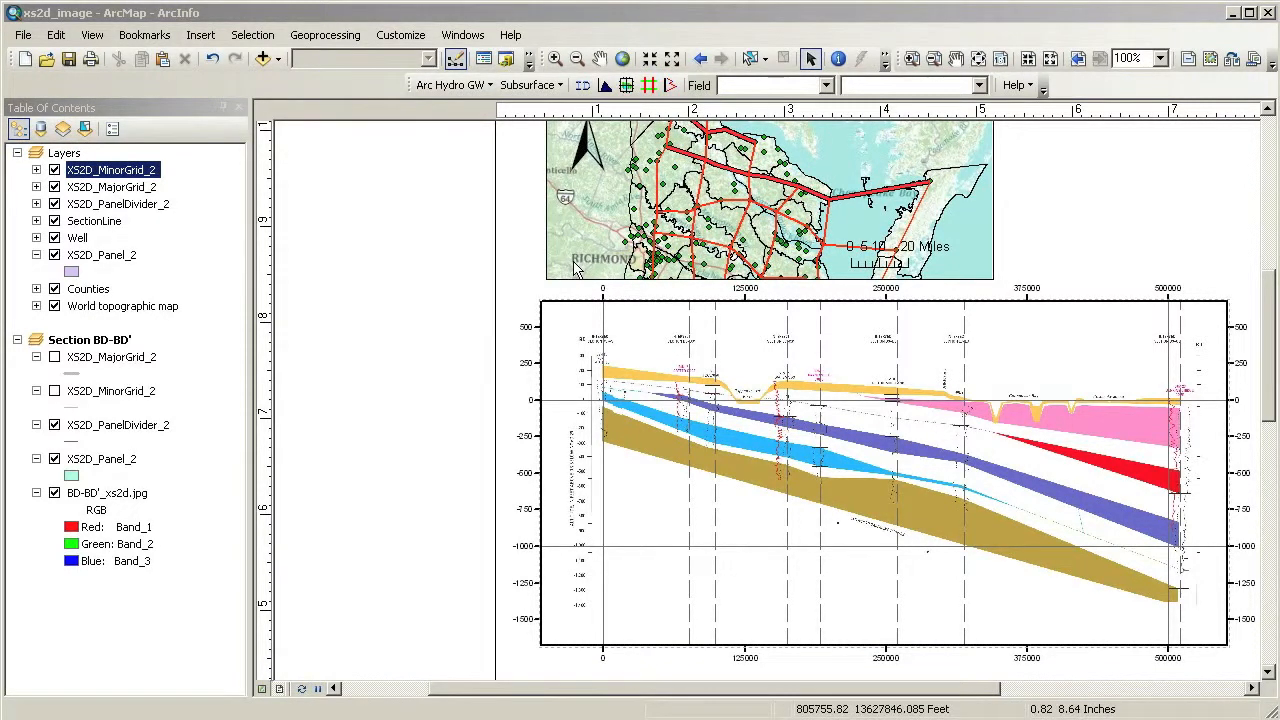
left_click(54, 493)
left_click(54, 493)
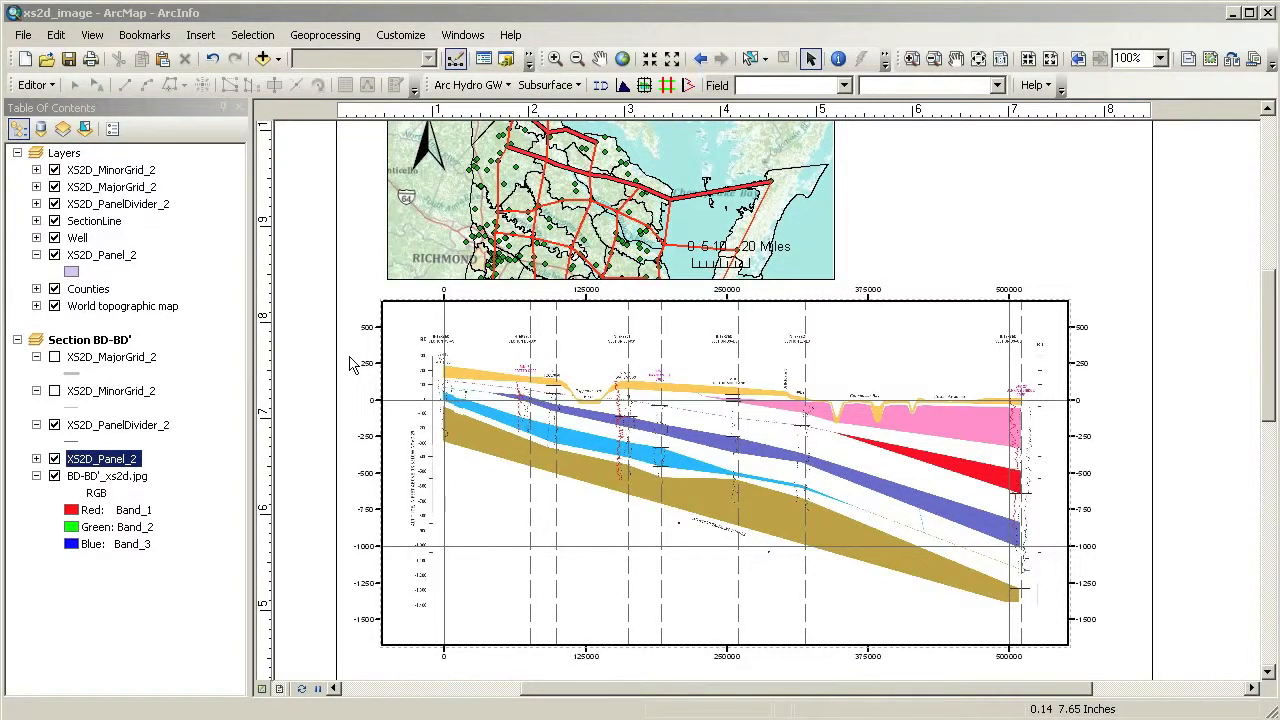
Start an edit session for the Section BD-BD' layers and display the section in data view.
left_click(34, 85)
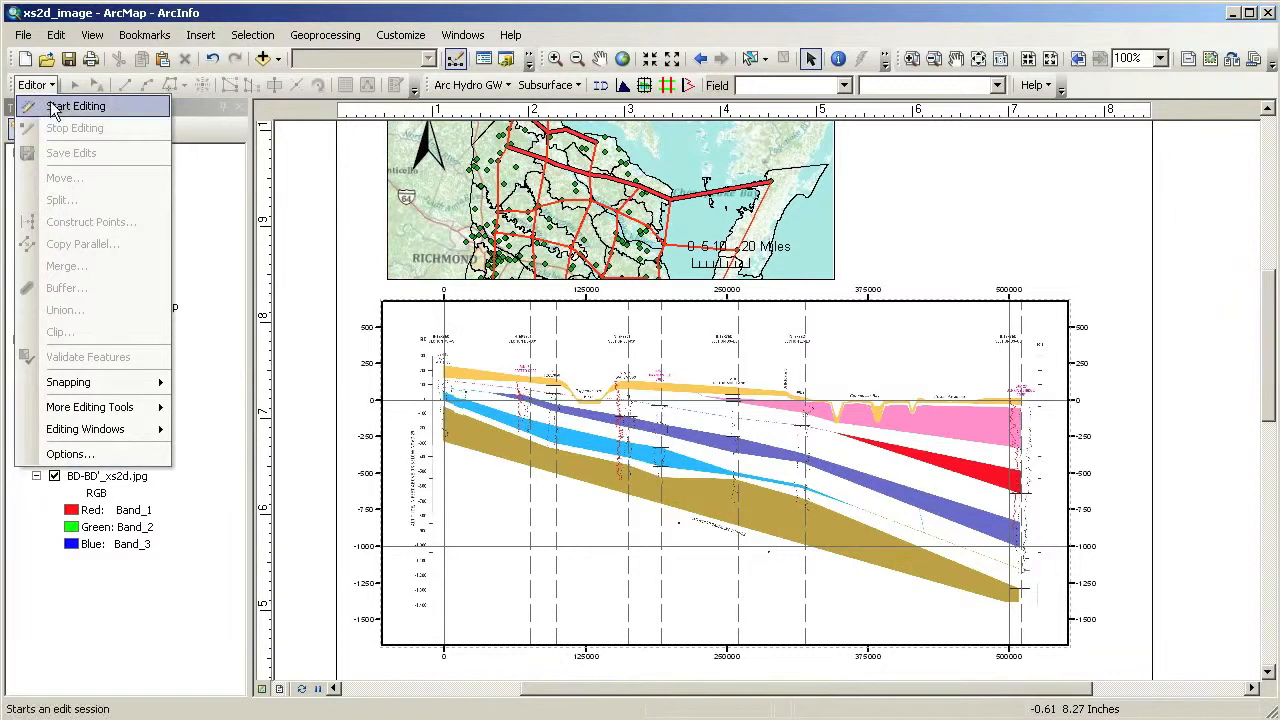
left_click(50, 104)
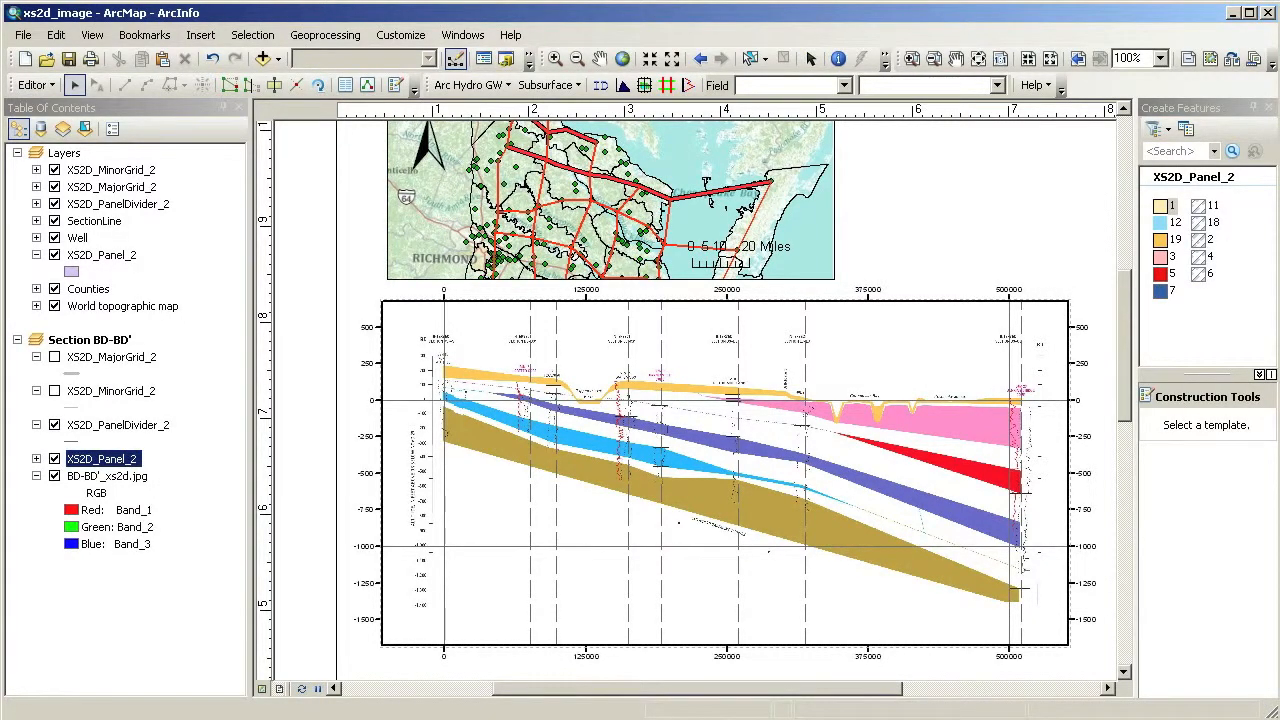
left_click(262, 689)
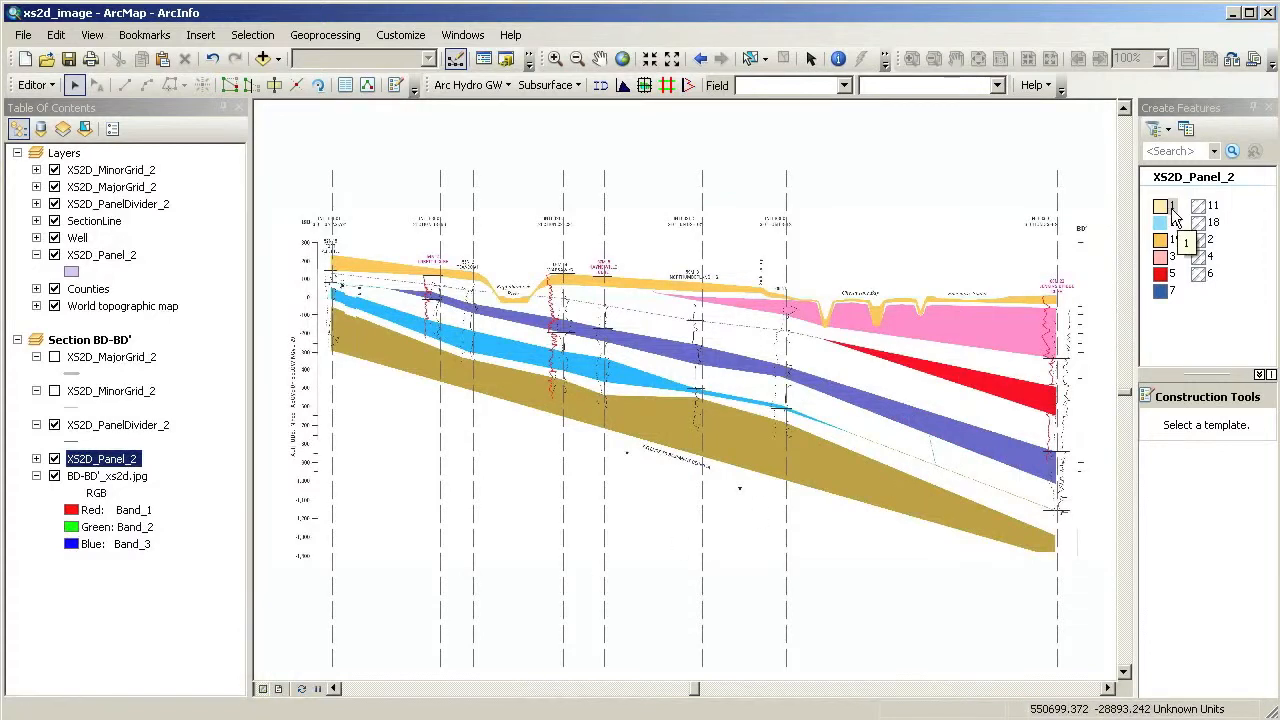
Begin an XS2D_Panel_2 polygon with template 1, tracing the orange layer's upper edge from the Jenkins Bridge Core divider to below Pocomoke Sound.
left_click(556, 58)
left_click_drag(922, 238, 1092, 353)
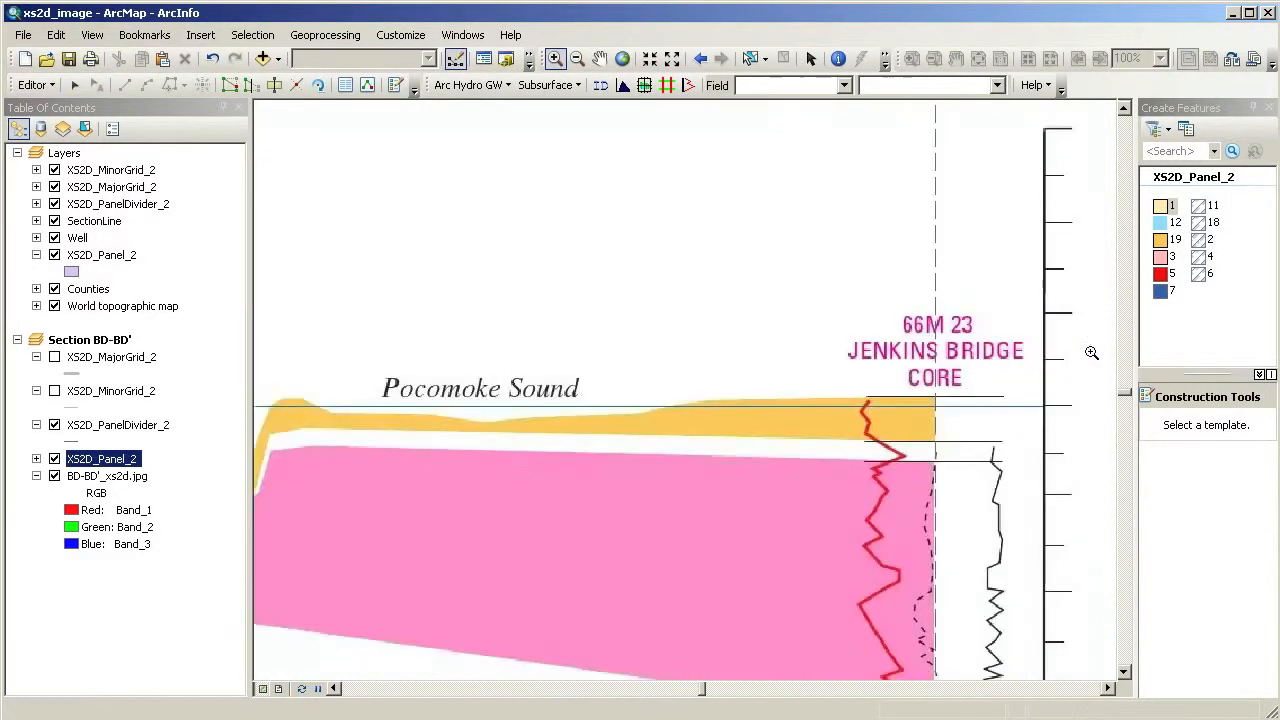
left_click(1170, 206)
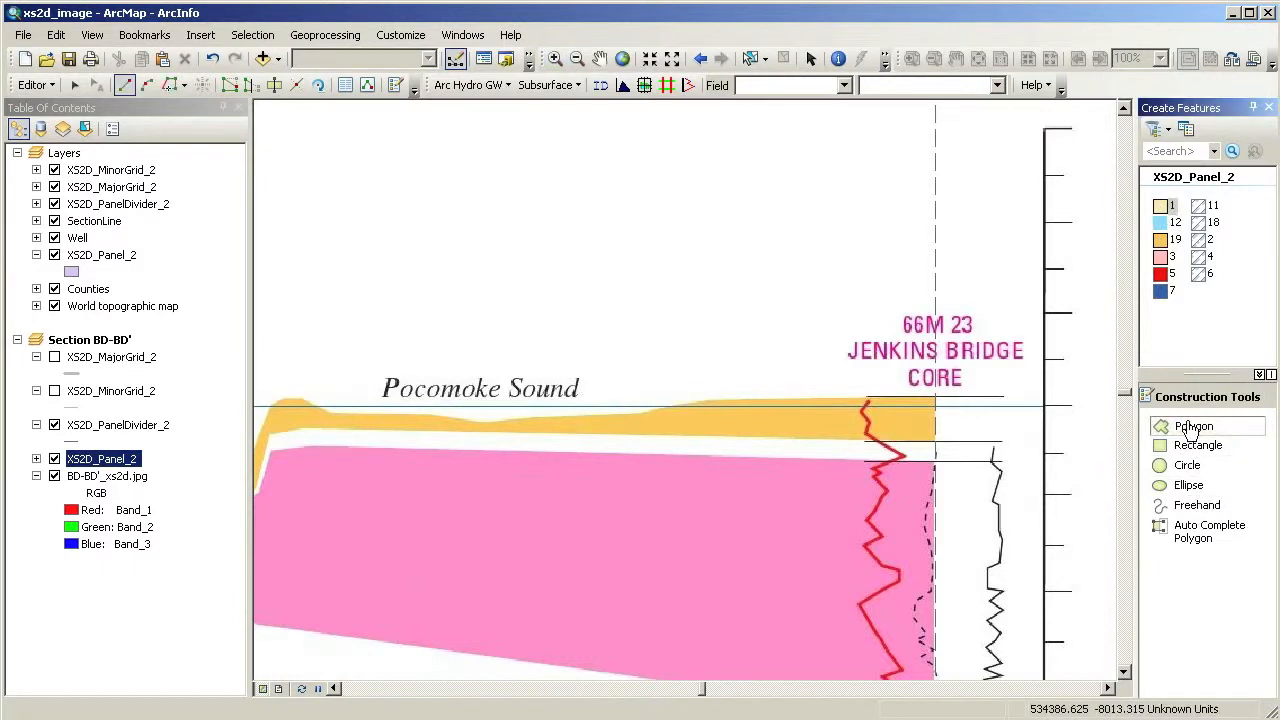
left_click(934, 398)
left_click(885, 399)
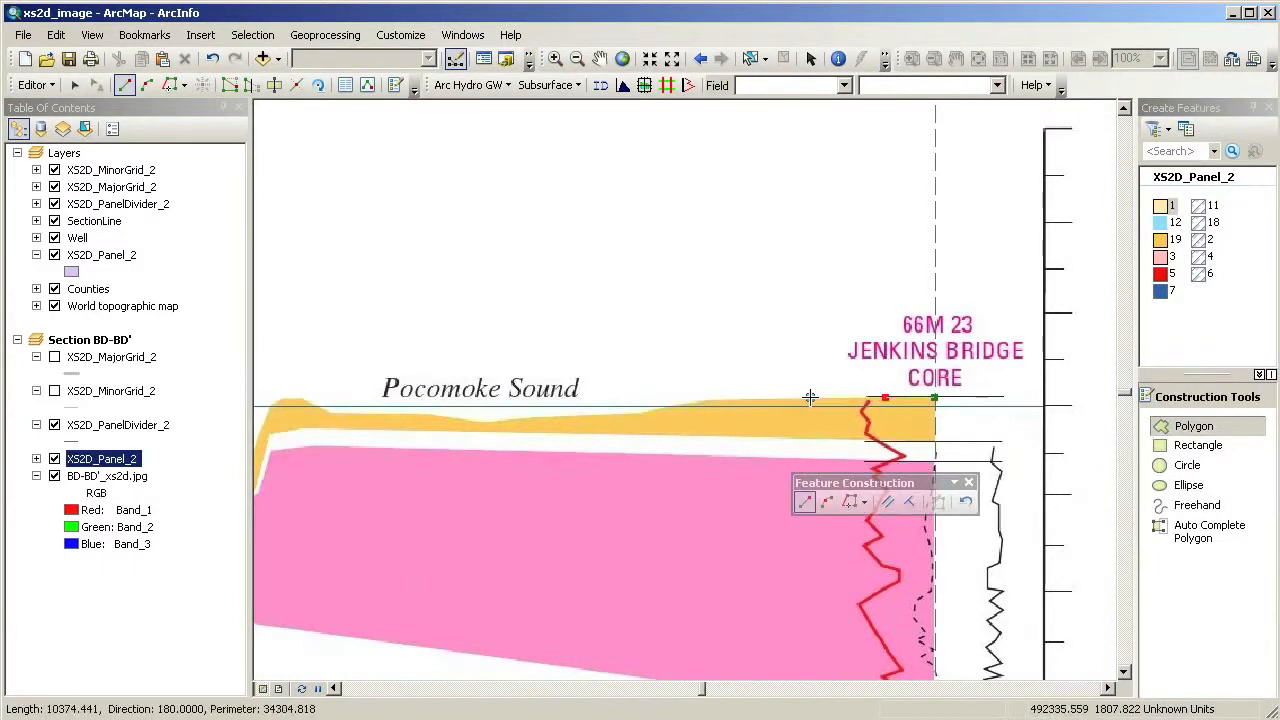
left_click(810, 398)
left_click(714, 401)
left_click(668, 405)
left_click(643, 414)
left_click(575, 414)
left_click(518, 417)
left_click(487, 421)
left_click(441, 414)
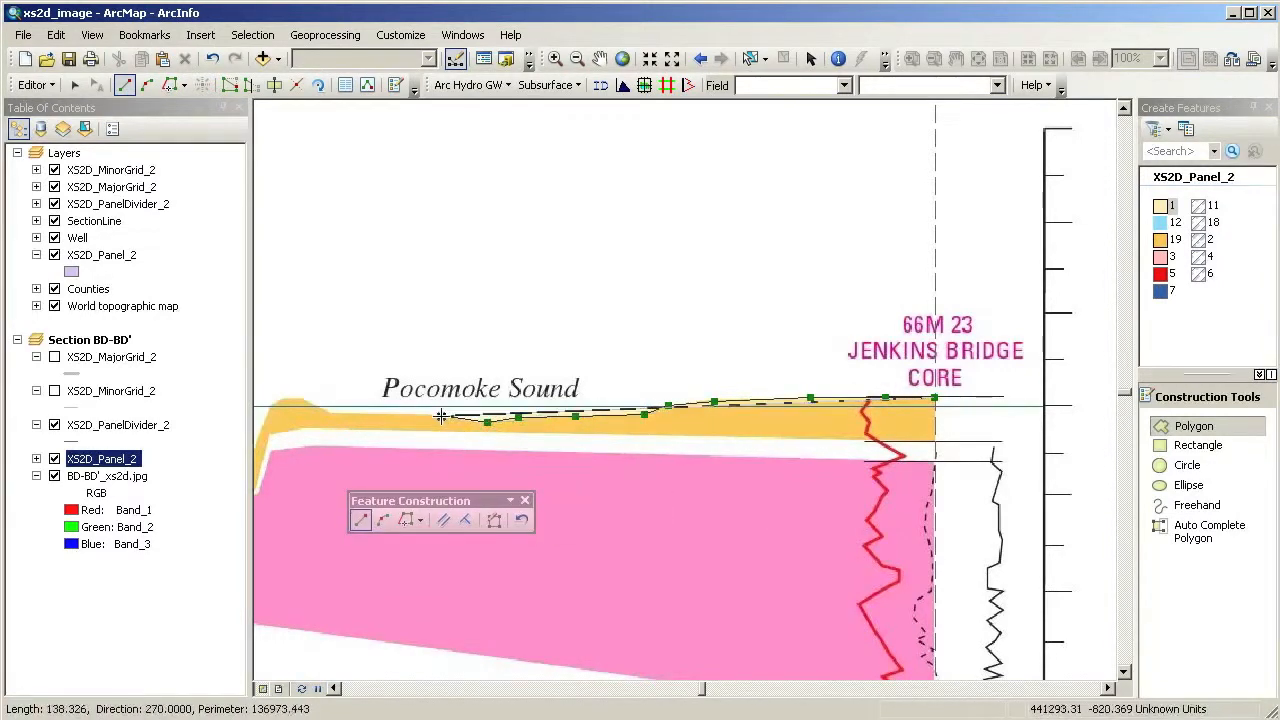
Continue the polygon along the orange layer's upper edge, down and up through the narrow channel beside Pocomoke Sound.
left_click(331, 413)
left_click(303, 400)
left_click(274, 402)
key("Left")
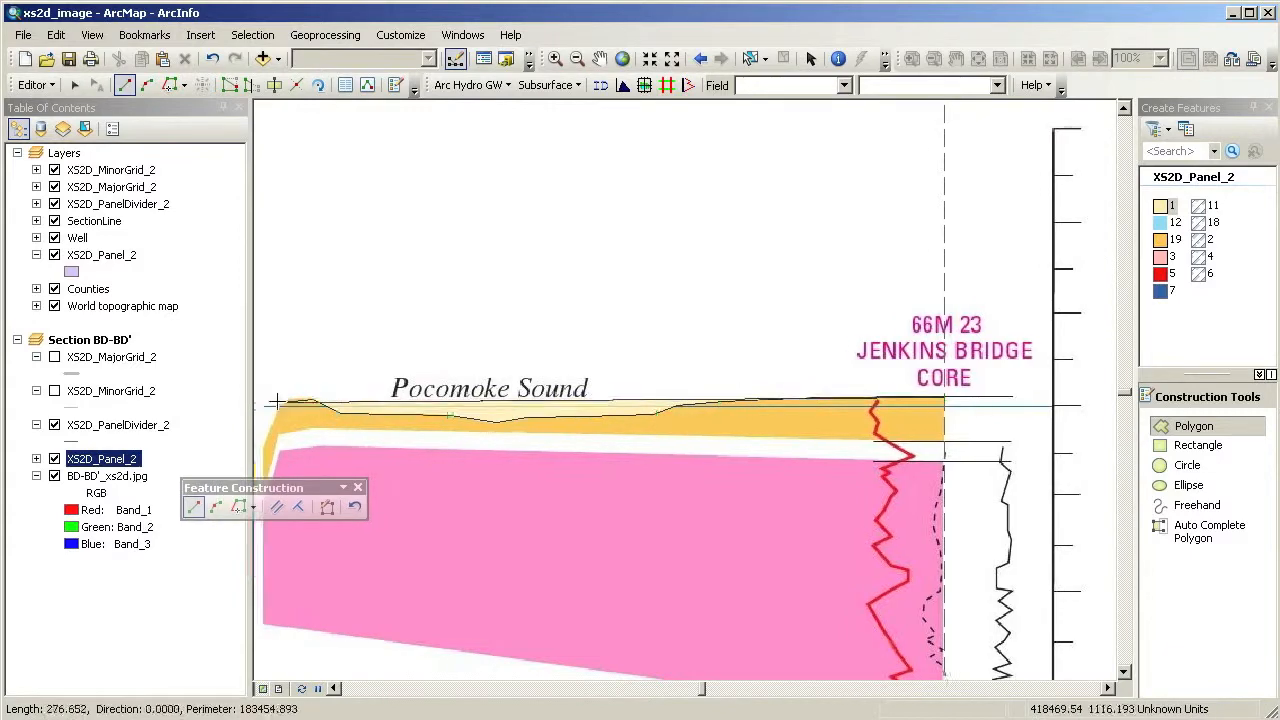
left_click(397, 474)
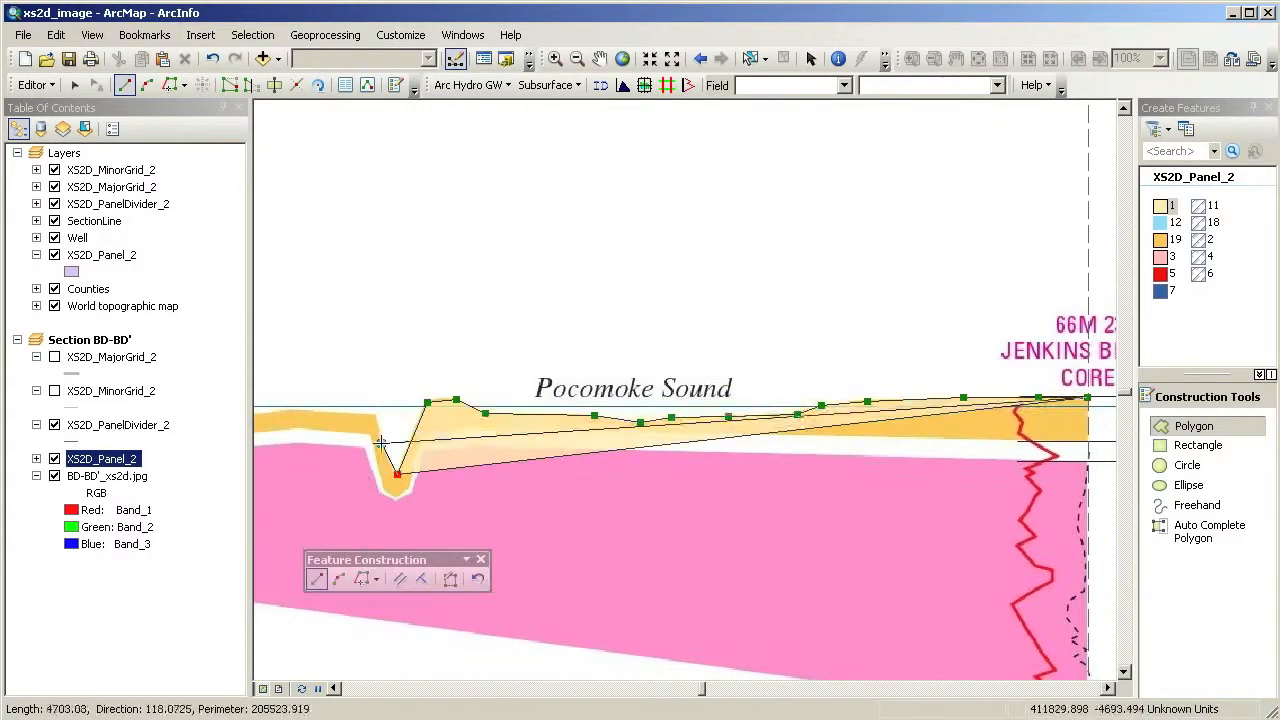
left_click(372, 415)
key("Left")
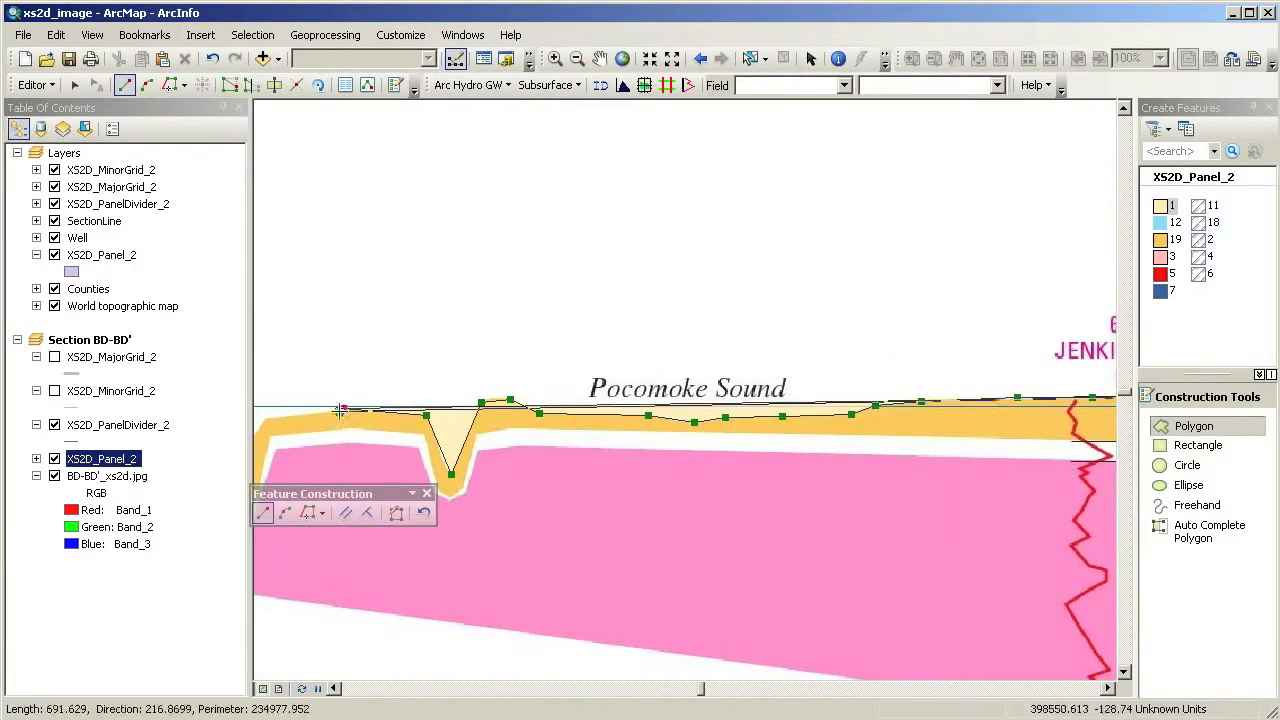
Extend the polygon along the orange layer's upper edge across the channels beneath Chesapeake Bay.
left_click(267, 418)
key("Left")
key("Left")
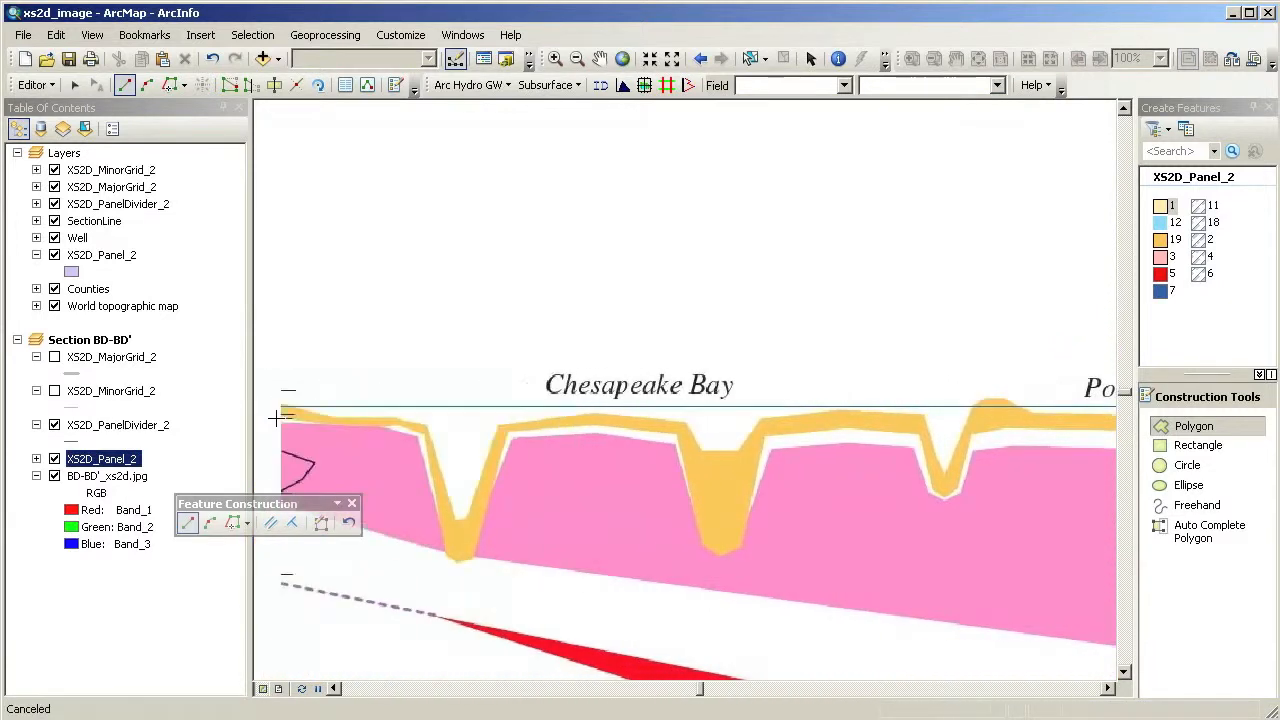
left_click(745, 450)
left_click(730, 424)
left_click(638, 413)
left_click(543, 427)
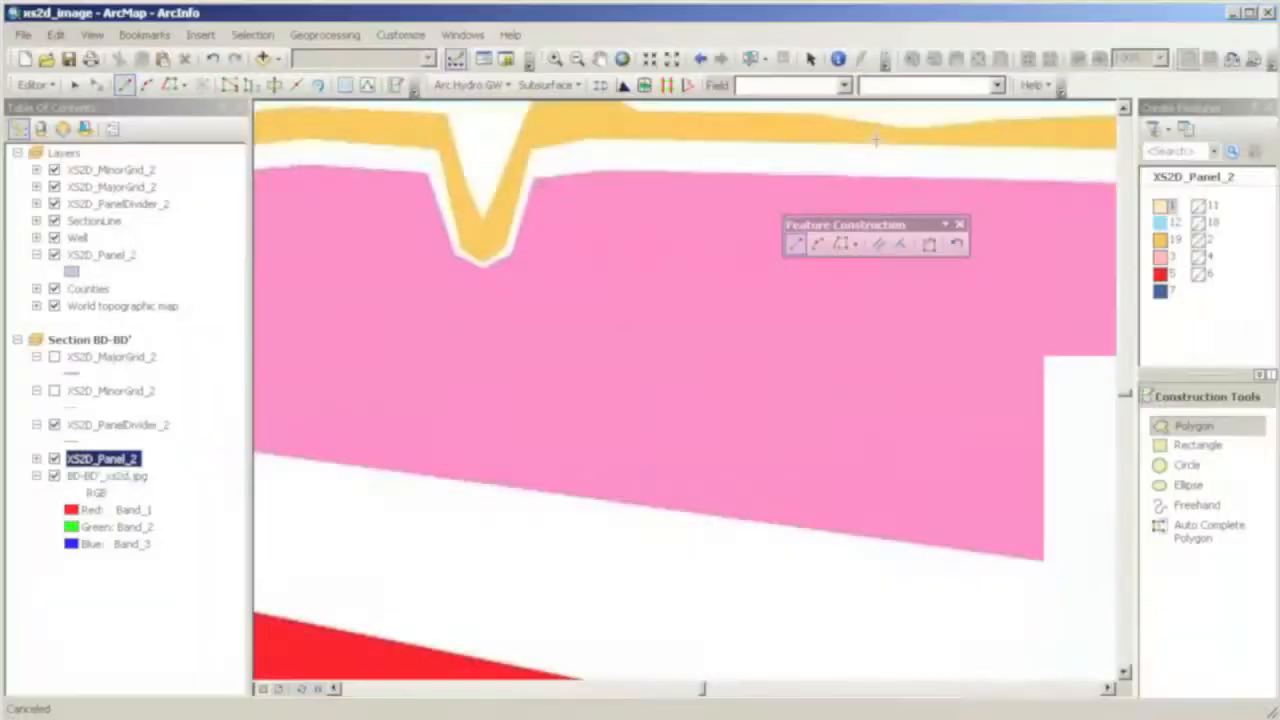
Continue the polygon along the orange layer's lower edge to the section's last panel divider and finish the sketch.
key("Right")
left_click(909, 151)
key("Right")
key("Right")
key("Right")
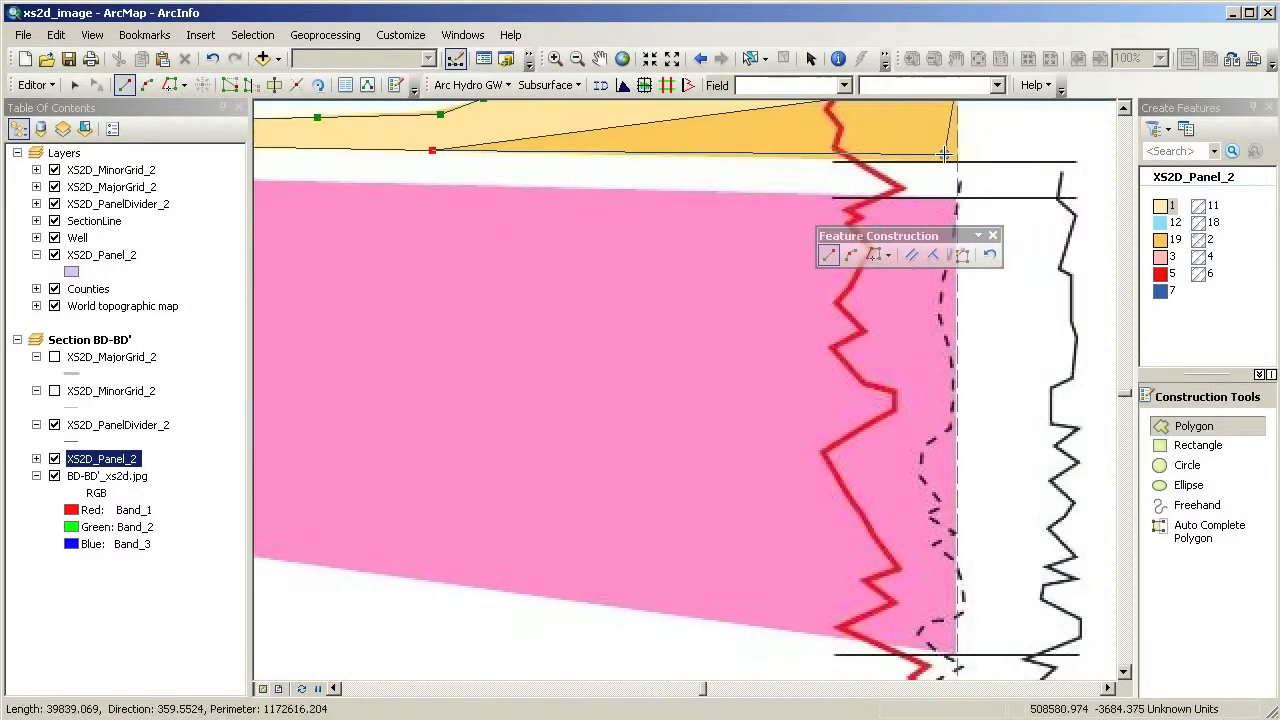
left_click(957, 162)
right_click(957, 163)
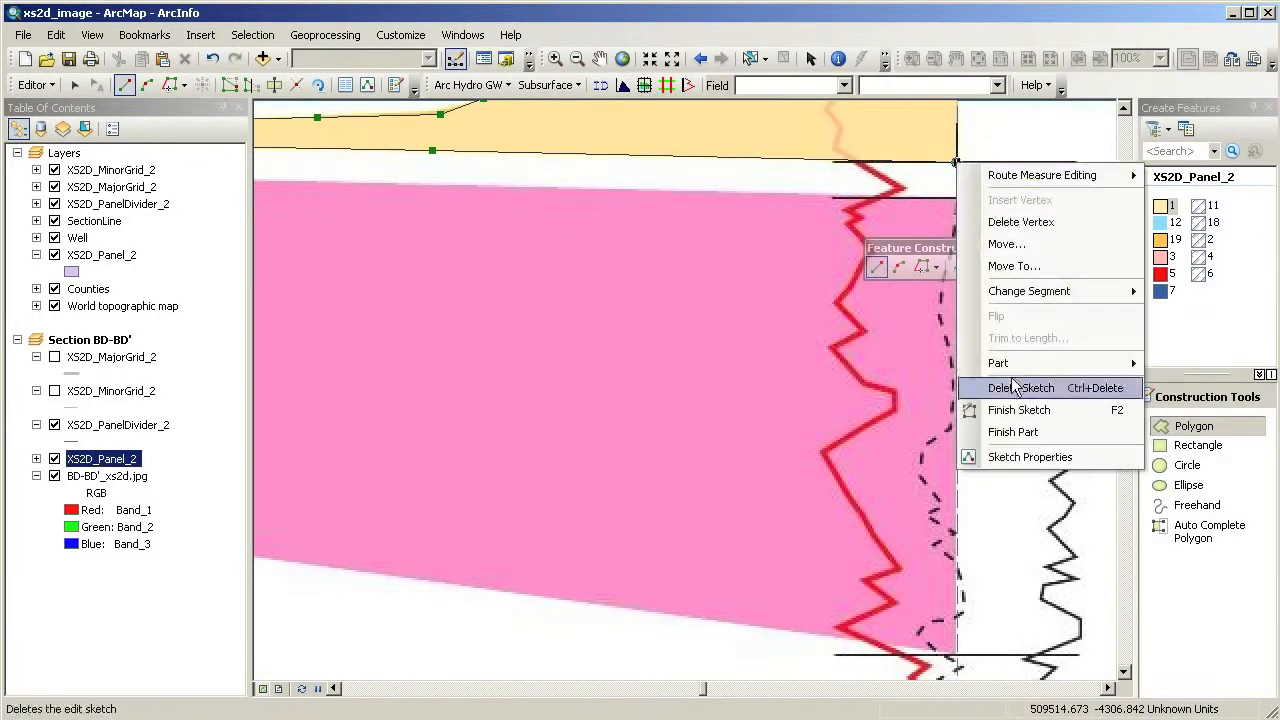
left_click(1009, 409)
Save the edits and end the edit session, and turn on the XS2D_Panel_2_Solution layer.
left_click(64, 158)
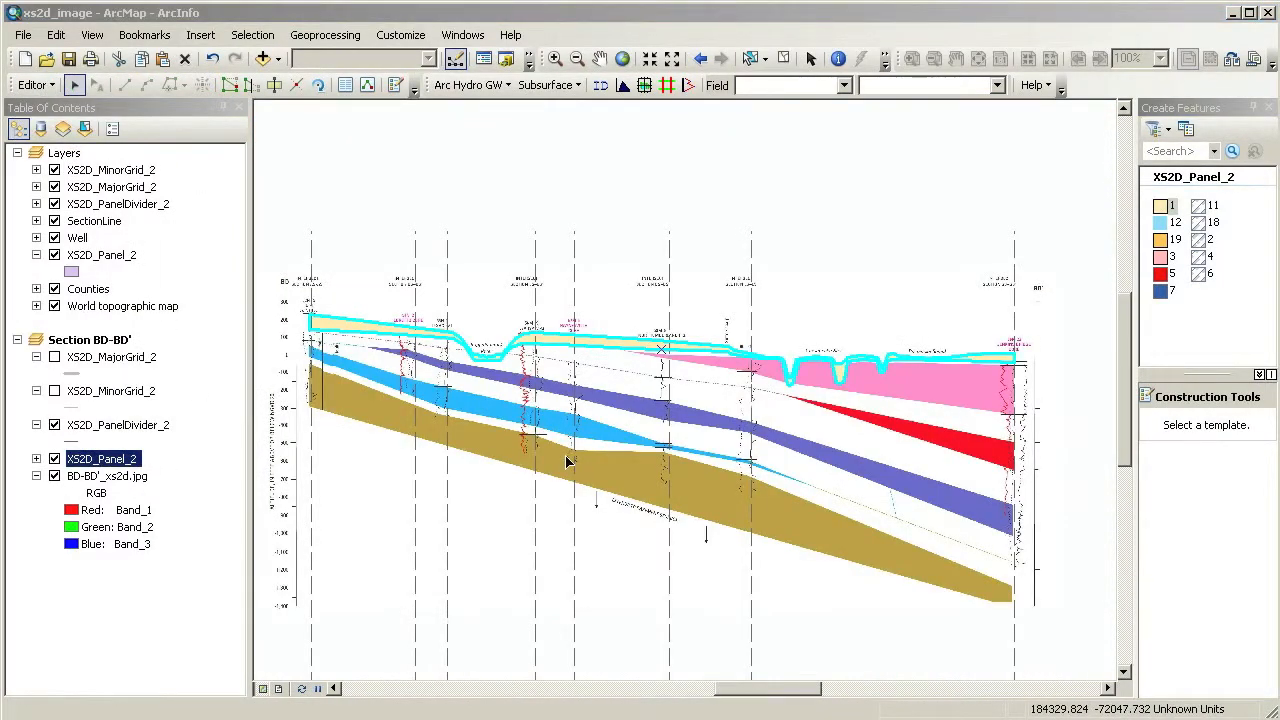
left_click(35, 85)
left_click(60, 153)
left_click(43, 88)
left_click(74, 128)
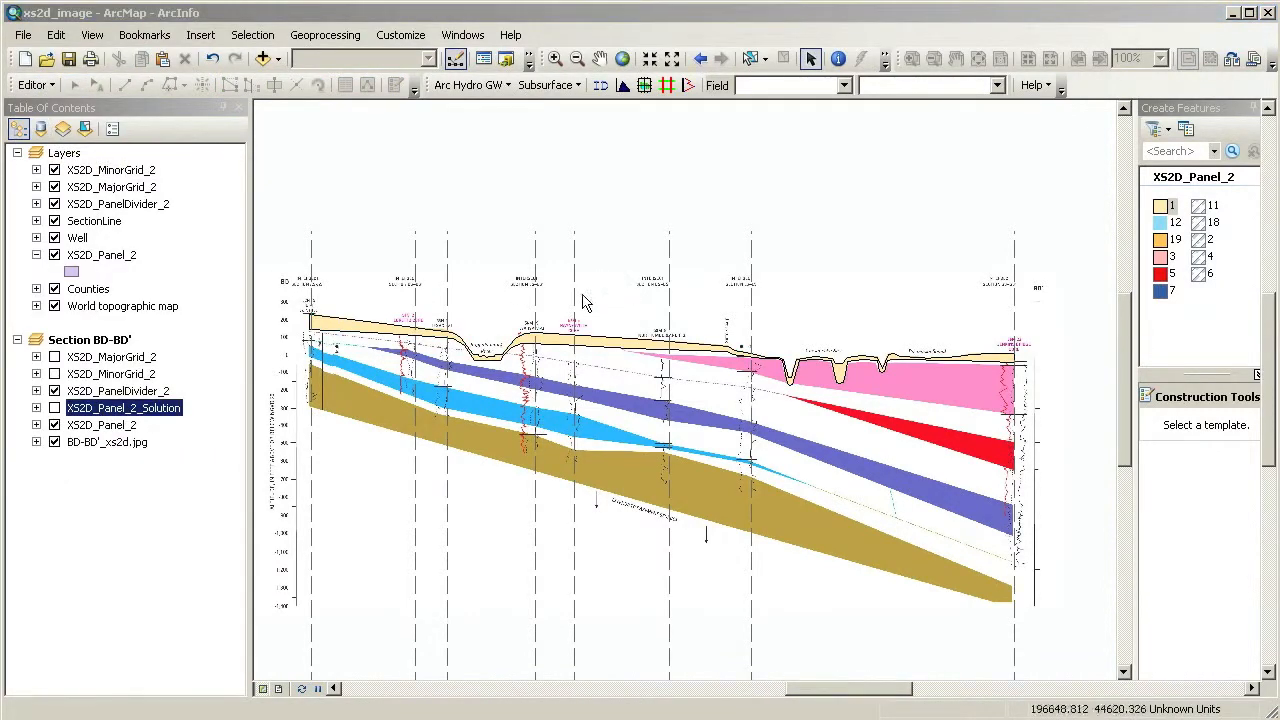
left_click(54, 408)
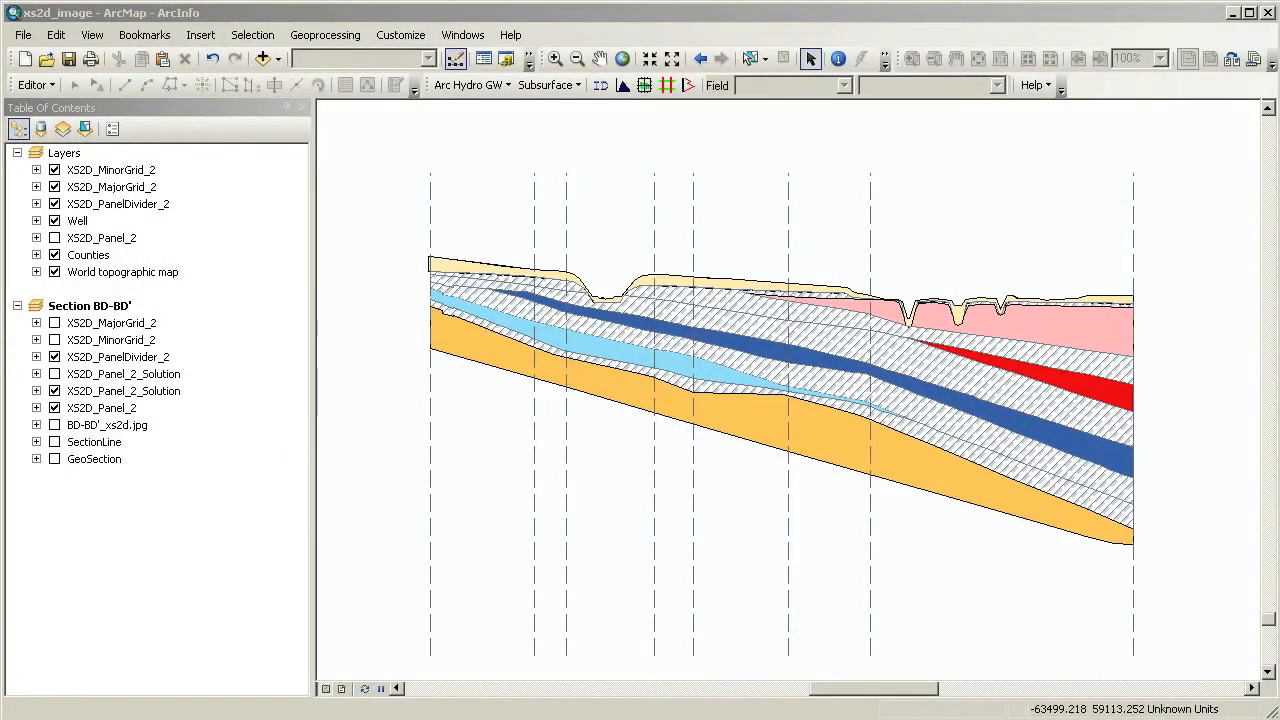
Run Transform XS2D Panel to GeoSection with SectionLine, XS2D_Catalog and GeoSection as inputs and Overwrite enabled.
left_click(325, 35)
left_click(350, 214)
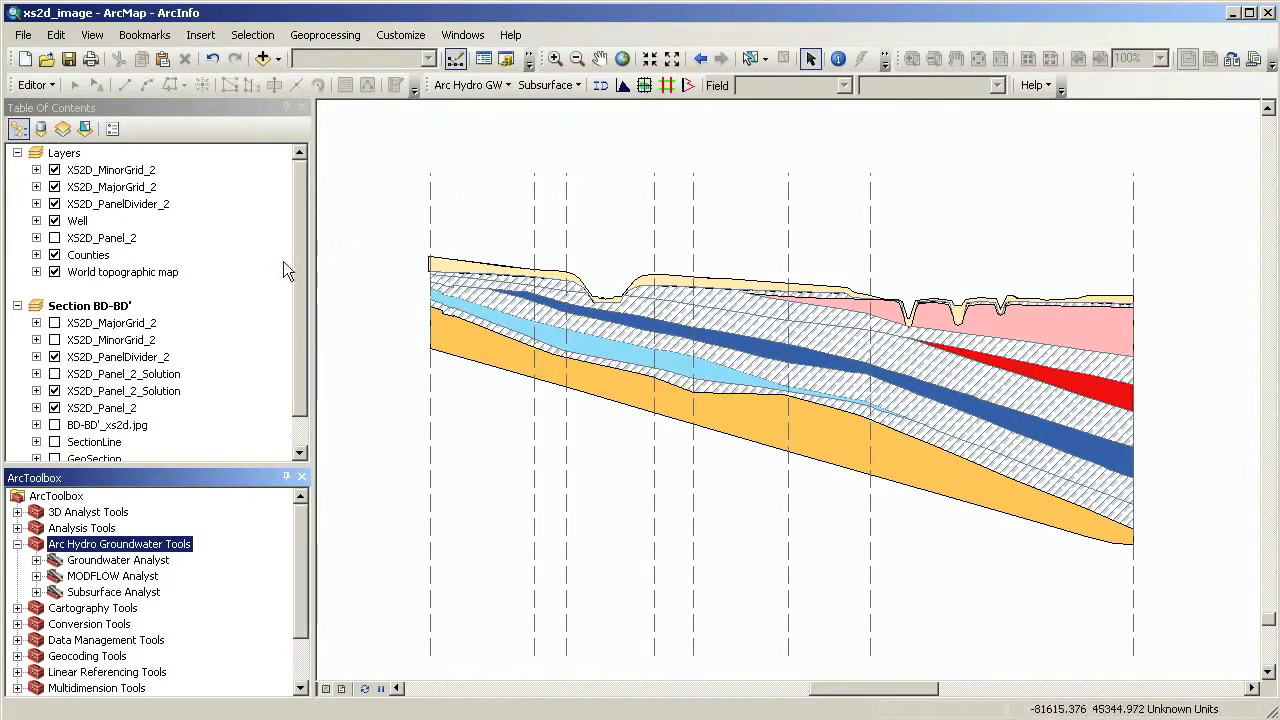
left_click(37, 592)
left_click(55, 656)
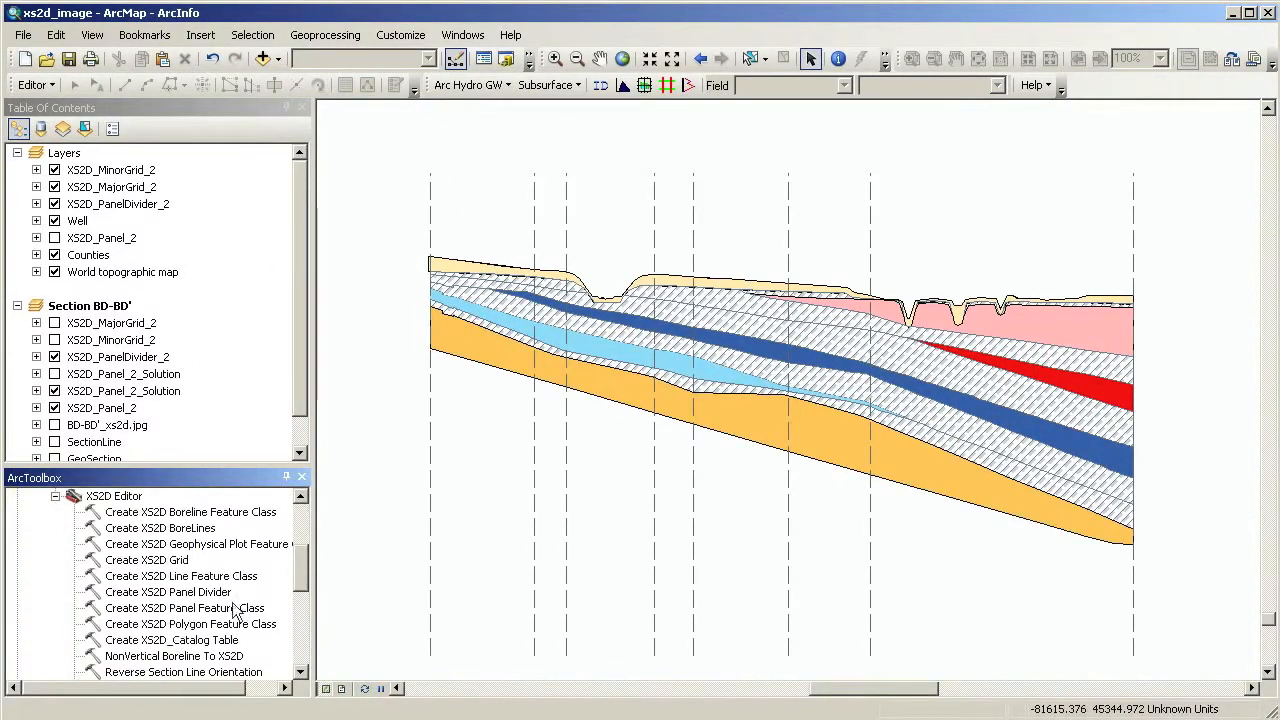
left_click_drag(302, 578, 298, 614)
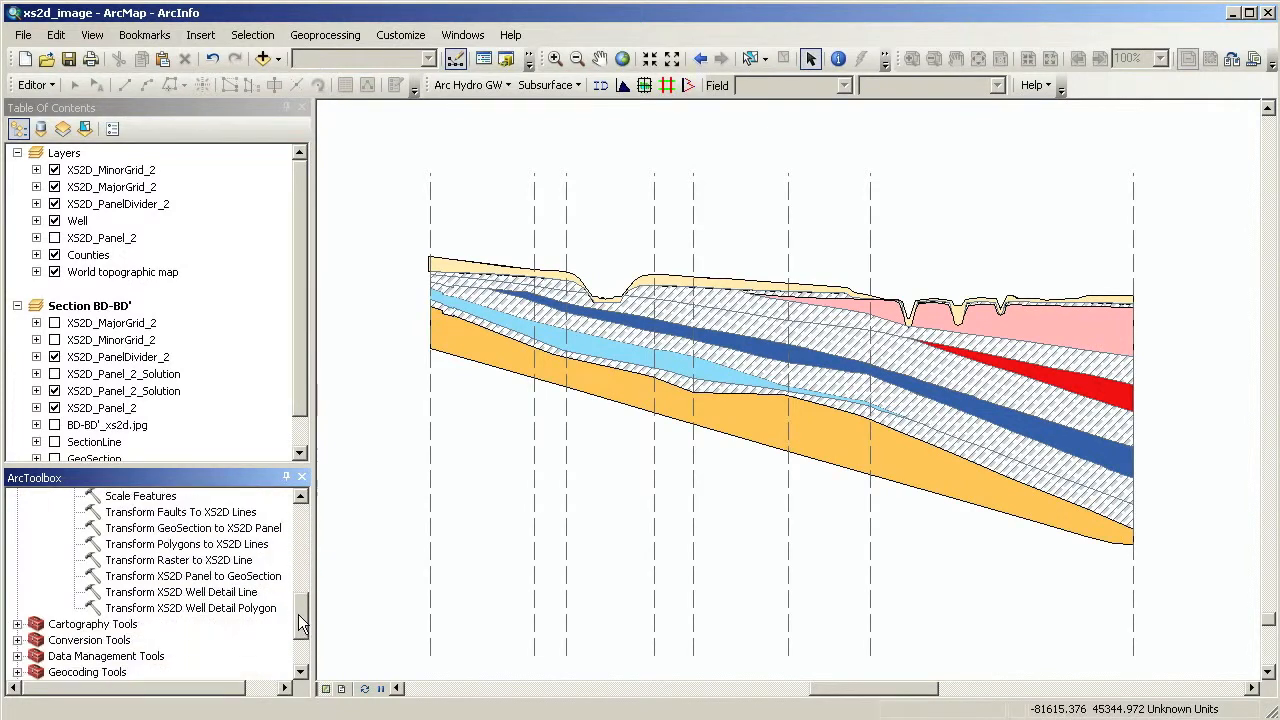
left_click(223, 578)
double_click(223, 582)
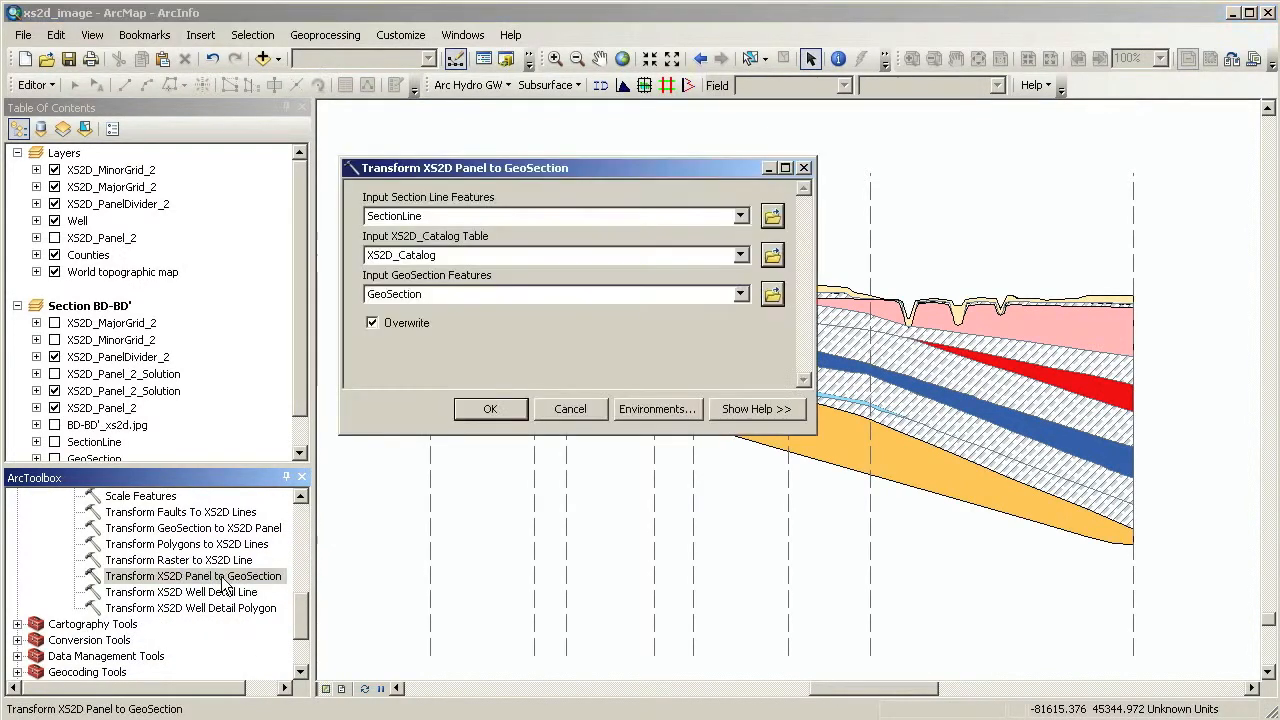
left_click(490, 410)
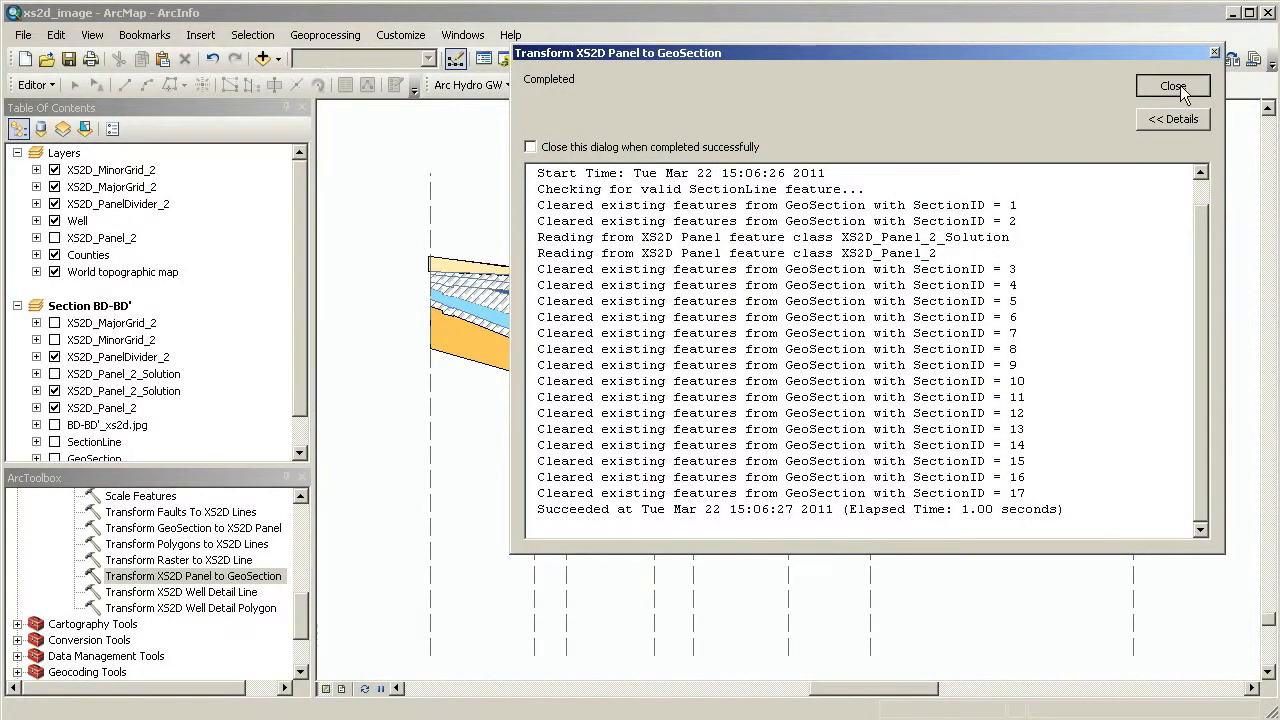
left_click(1174, 86)
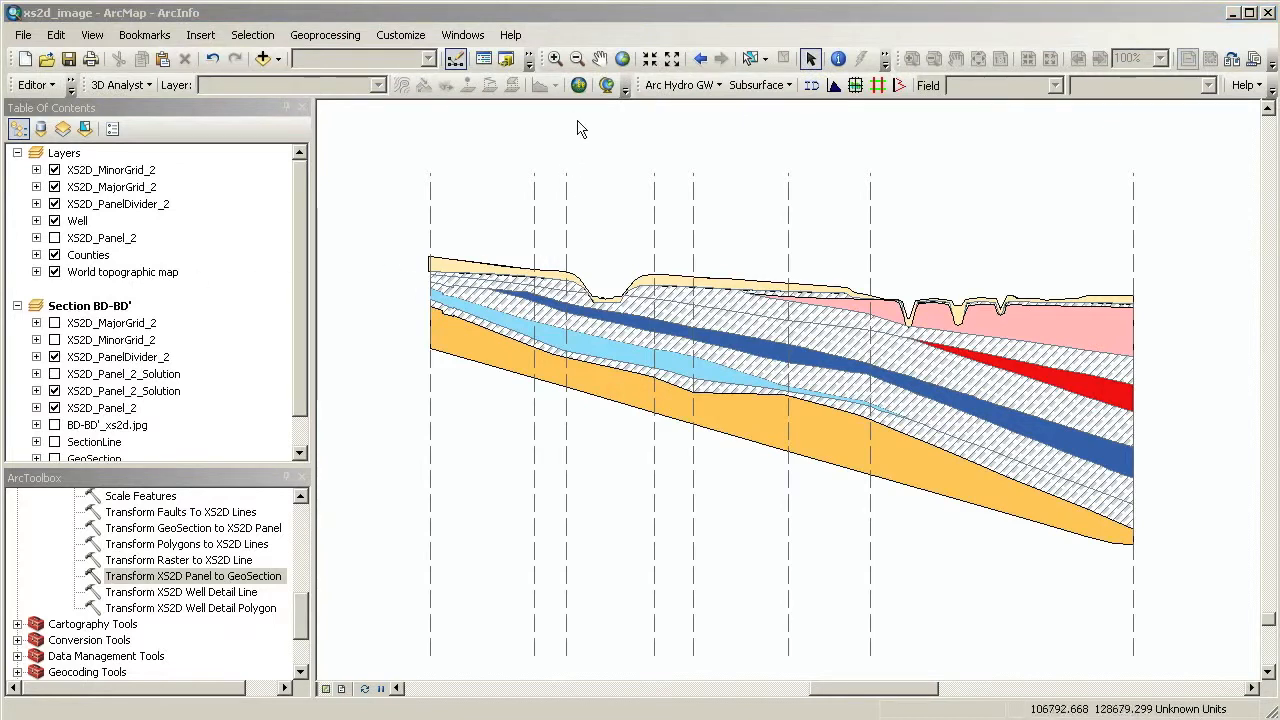
Switch to ArcScene and examine the transformed GeoSection panels in 3D.
left_click(578, 84)
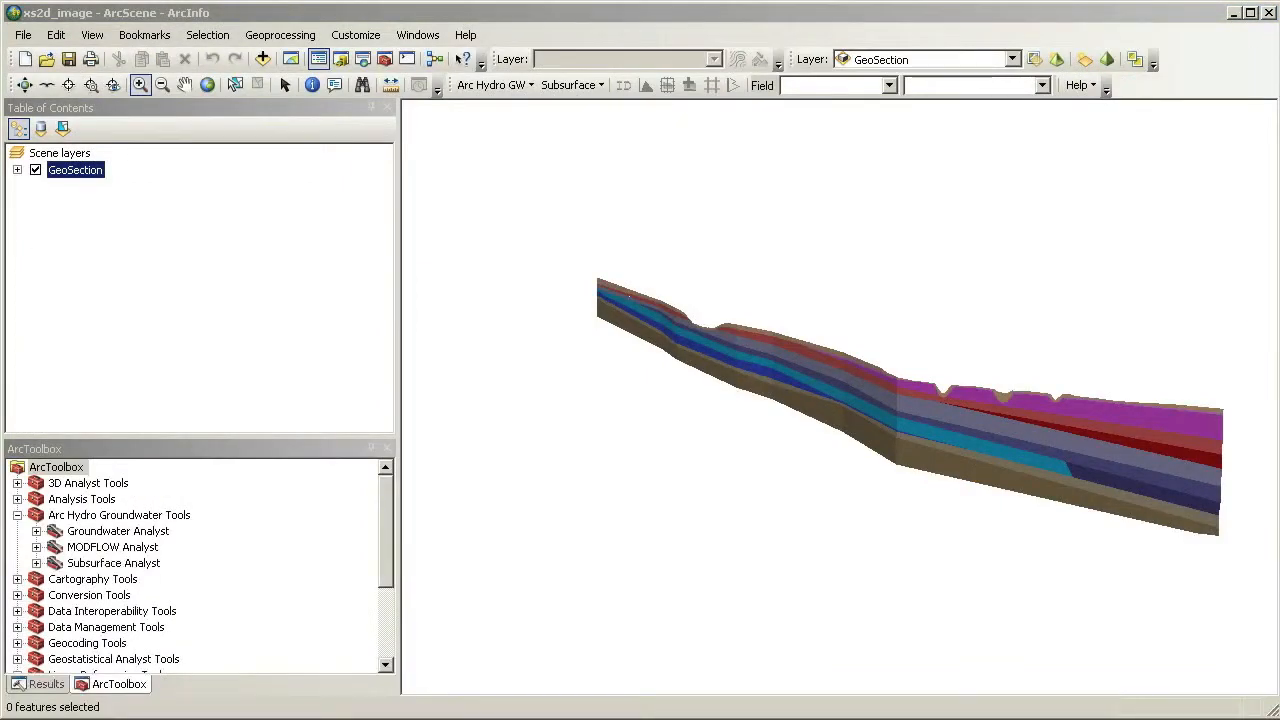
left_click(24, 84)
mouse_move(945, 423)
left_mouse_down()
mouse_move(734, 414)
mouse_move(931, 410)
left_mouse_up()
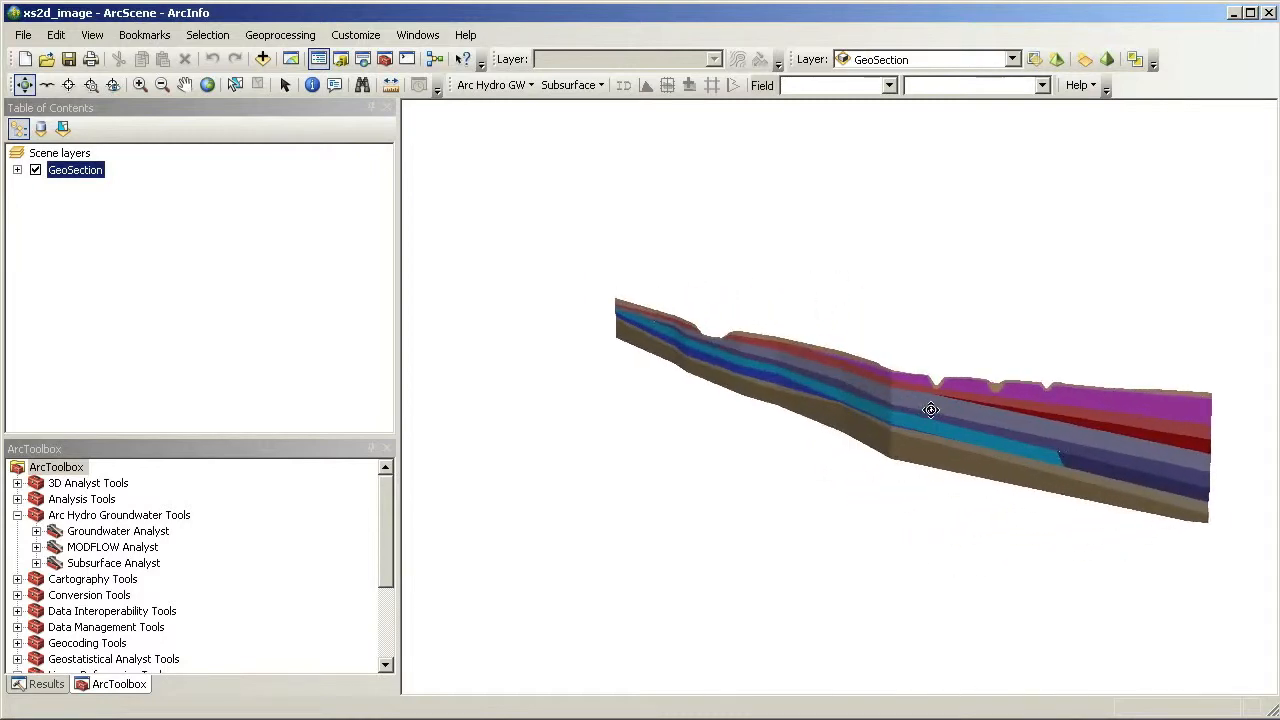
Set the GeoSection query field to All to show every cross section, and view the whole fence diagram in 3D.
left_click(889, 85)
left_click(838, 104)
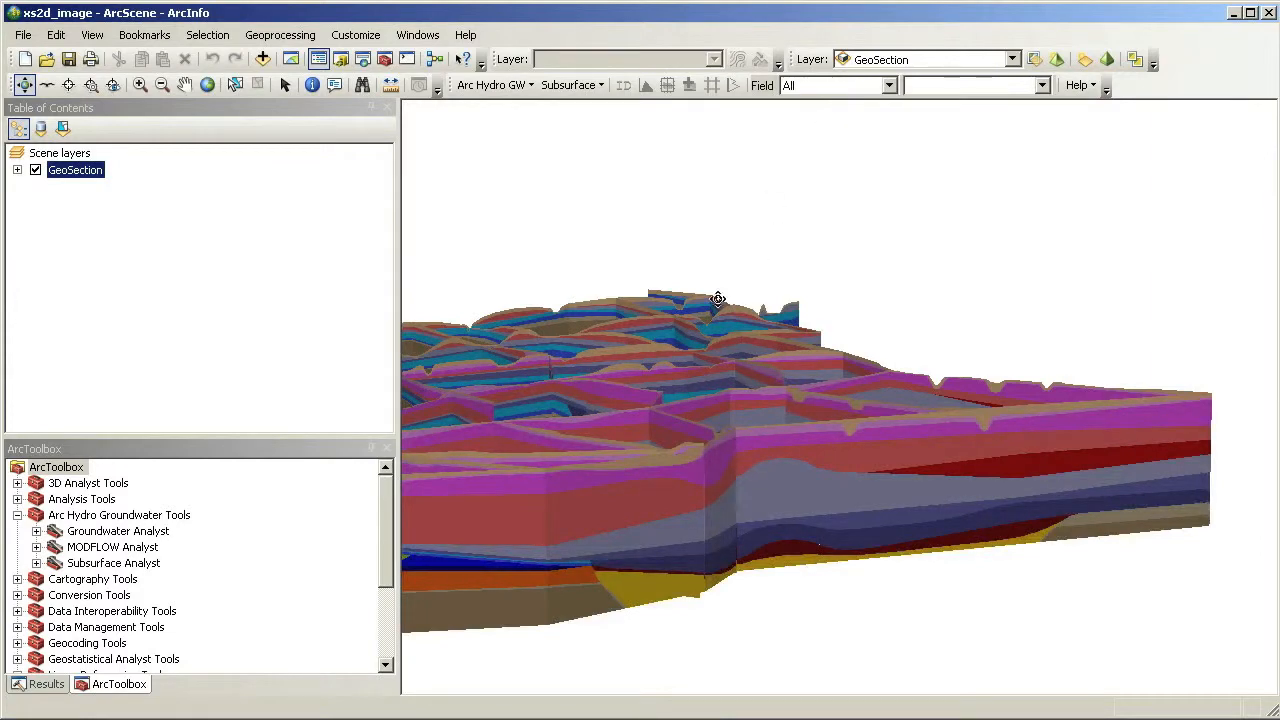
left_click(184, 85)
left_click(207, 85)
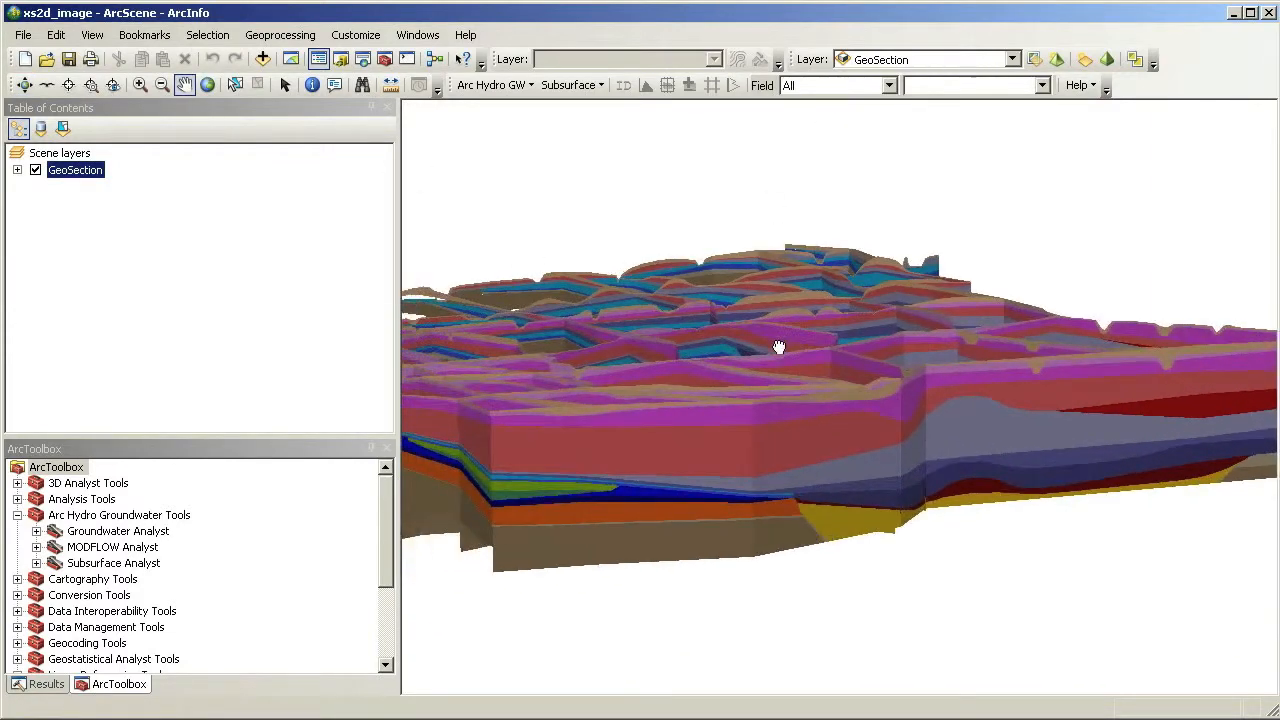
left_click(24, 85)
left_click_drag(673, 407, 798, 408)
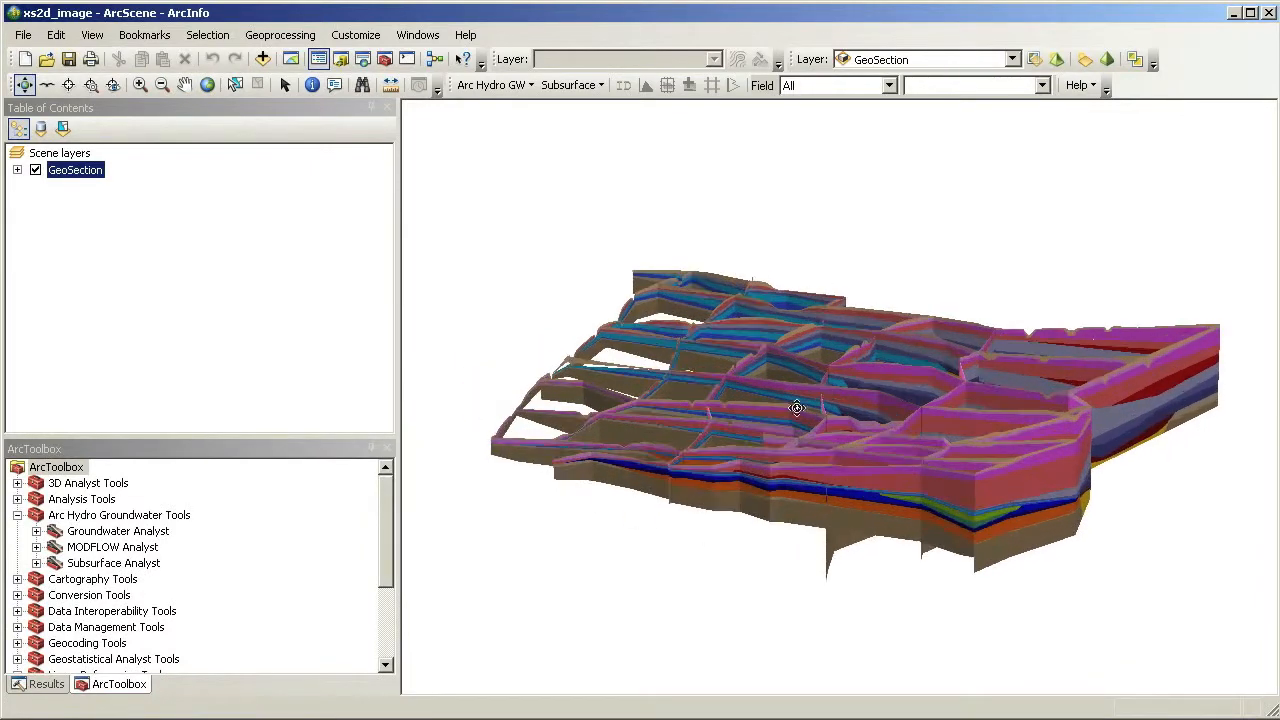
Filter the GeoSection features by SectionID, viewing sections 3, 4 and 7 one after another.
left_click(856, 86)
left_click(860, 143)
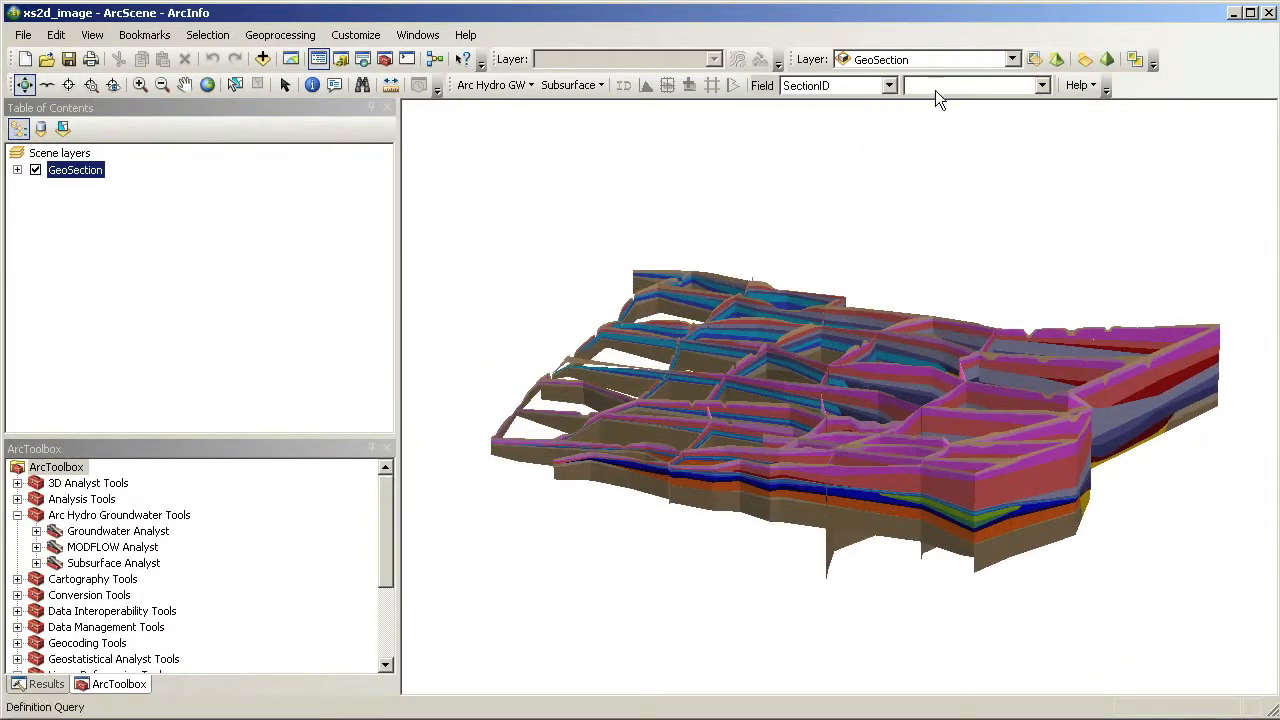
left_click(935, 89)
left_click(934, 142)
left_click(930, 88)
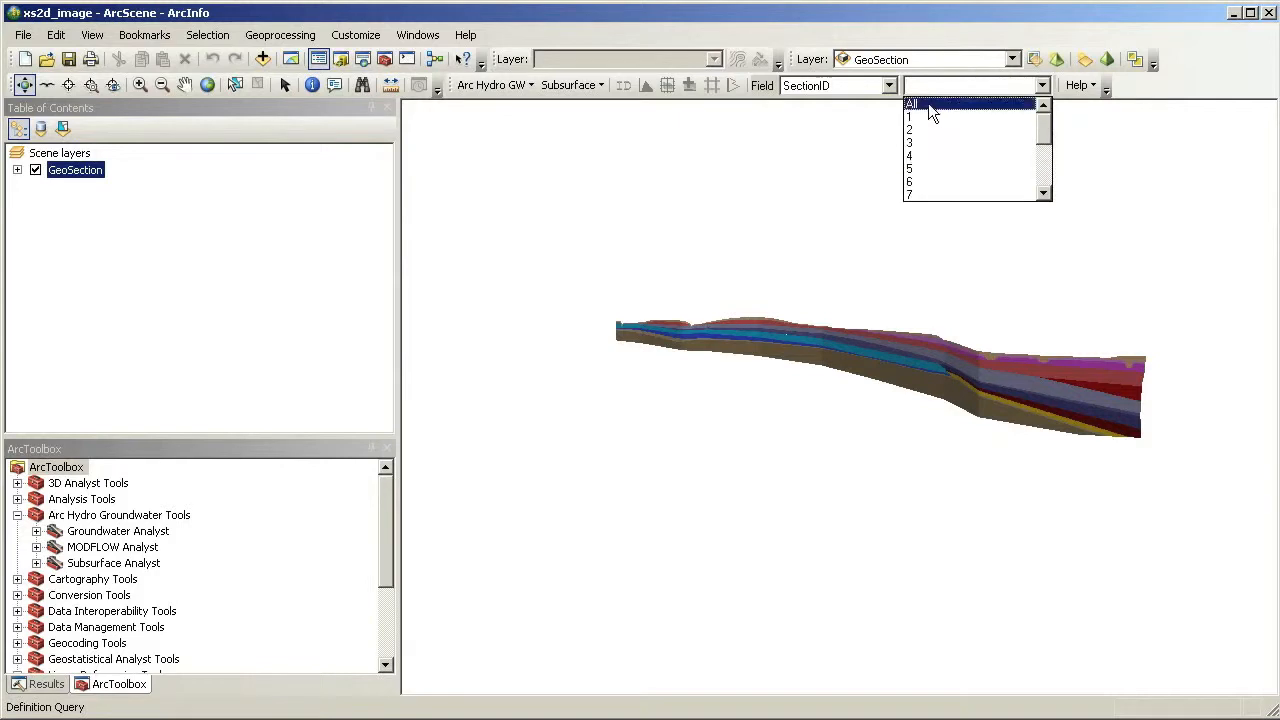
left_click(921, 155)
left_click(925, 88)
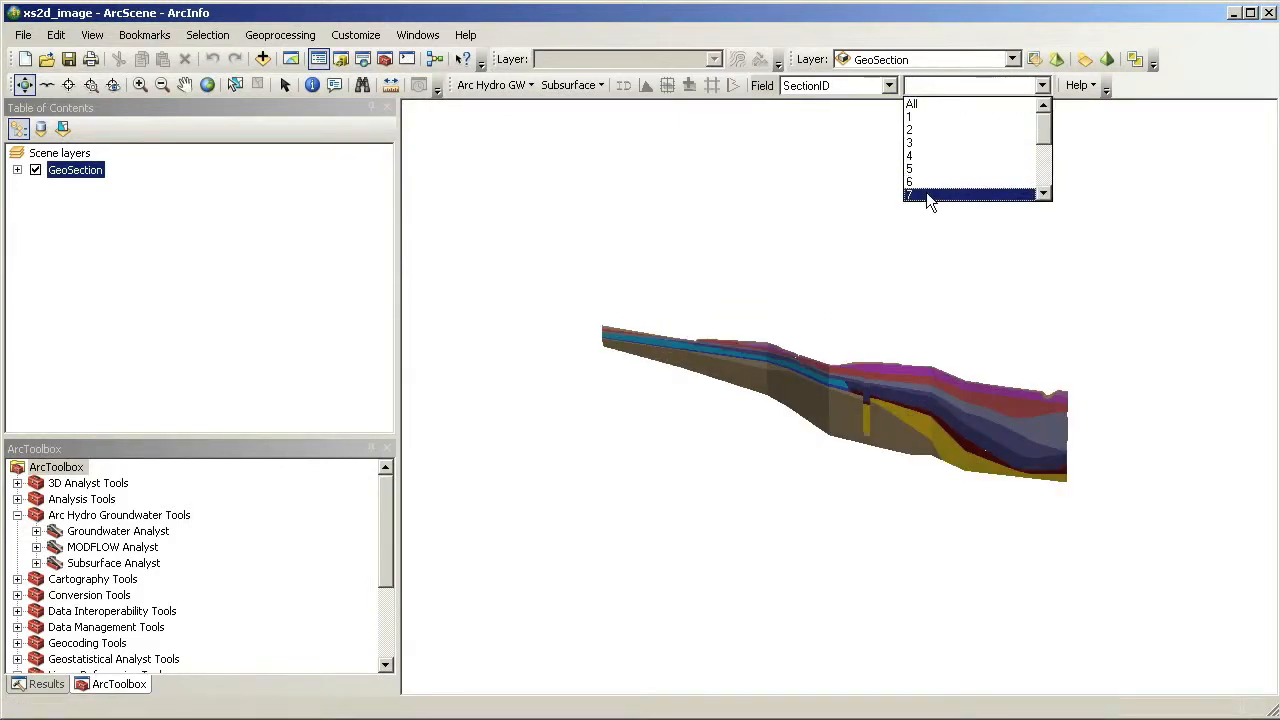
left_click(926, 193)
Set the SectionID filter to All and view the full fence diagram from another angle.
left_click(908, 86)
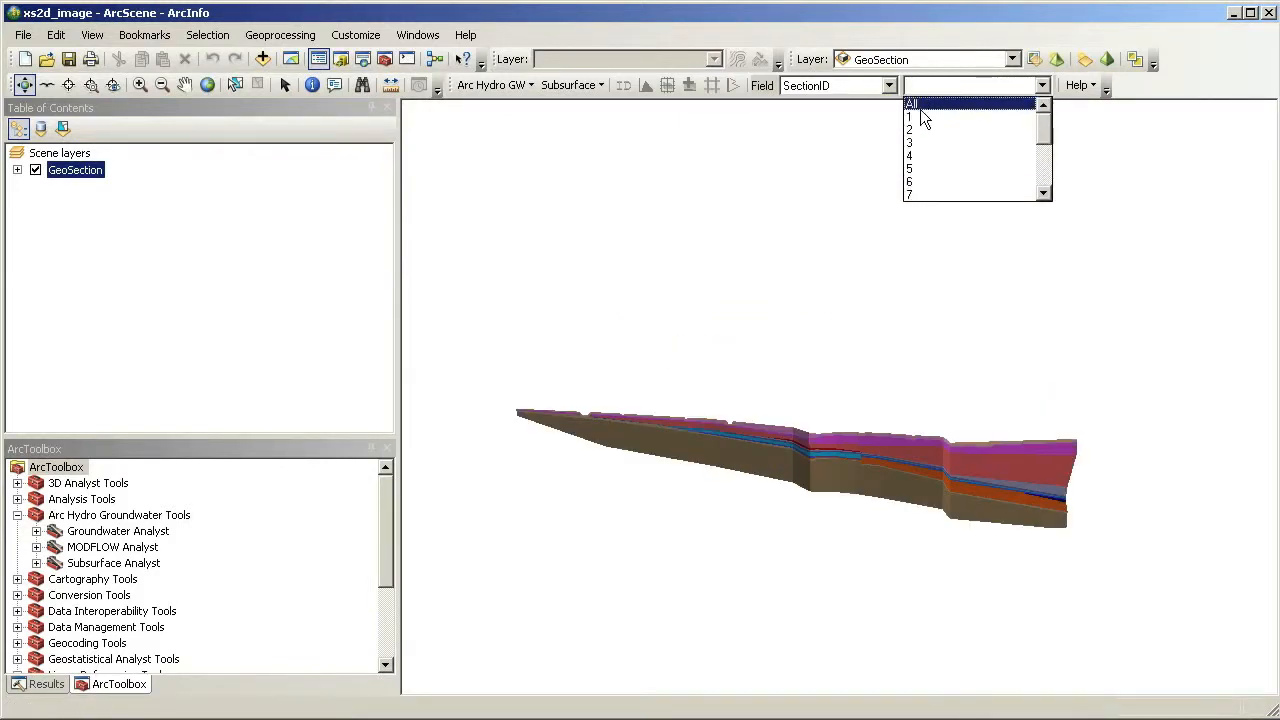
left_click(920, 106)
left_click_drag(971, 434, 788, 458)
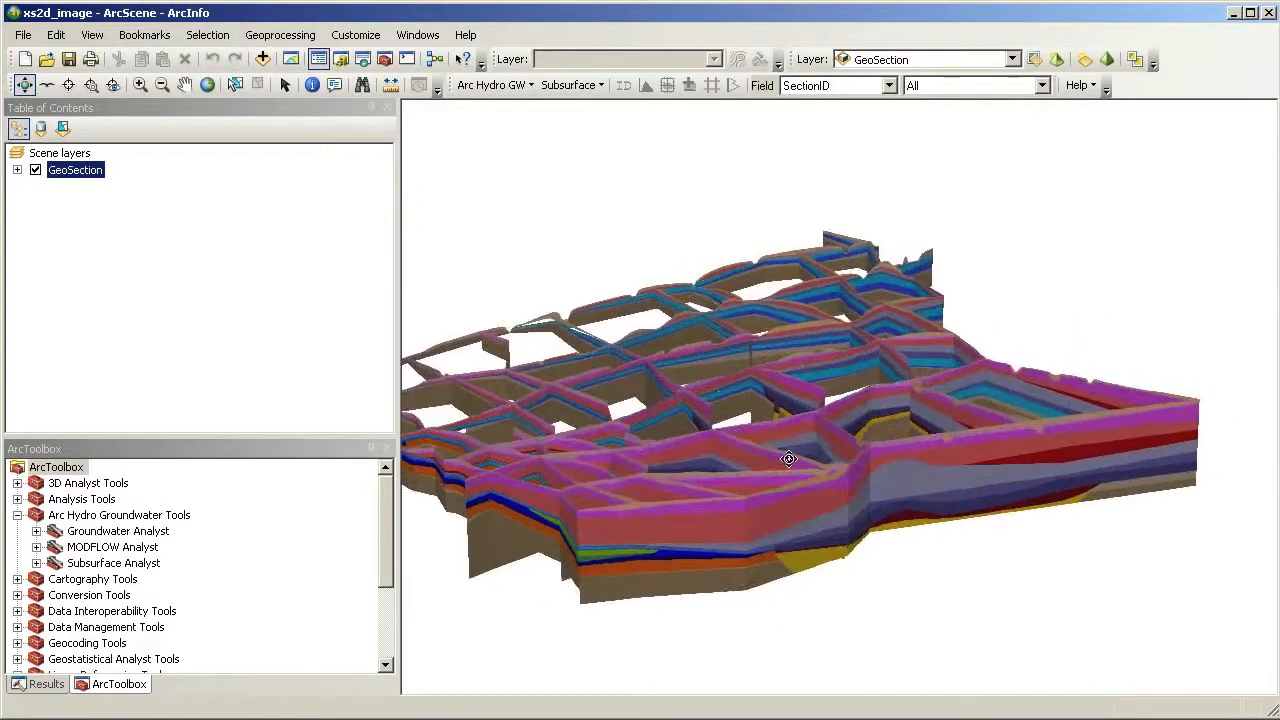